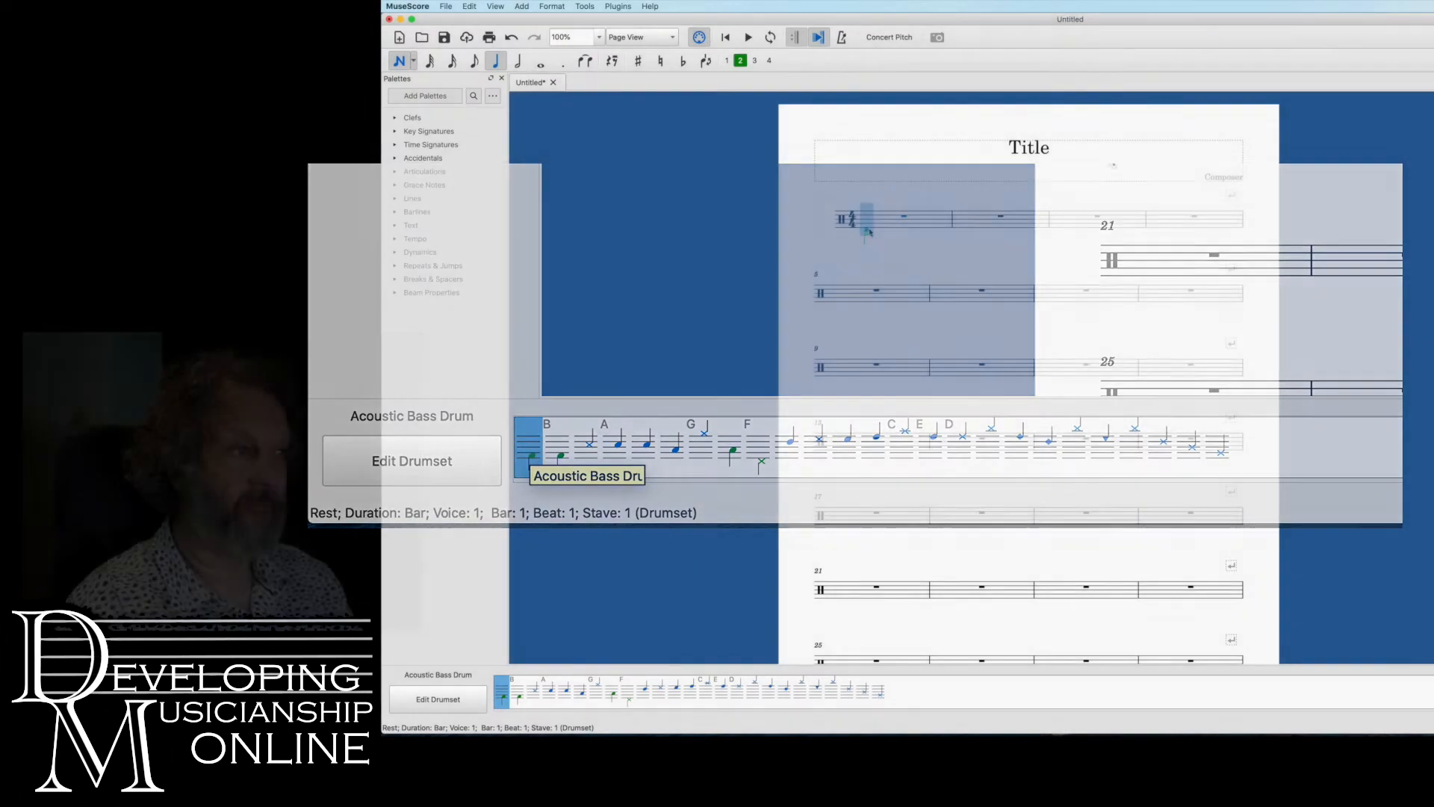
Enter Acoustic Bass Drum crotchets in voice 2 on all four beats of bar 1
click(870, 229)
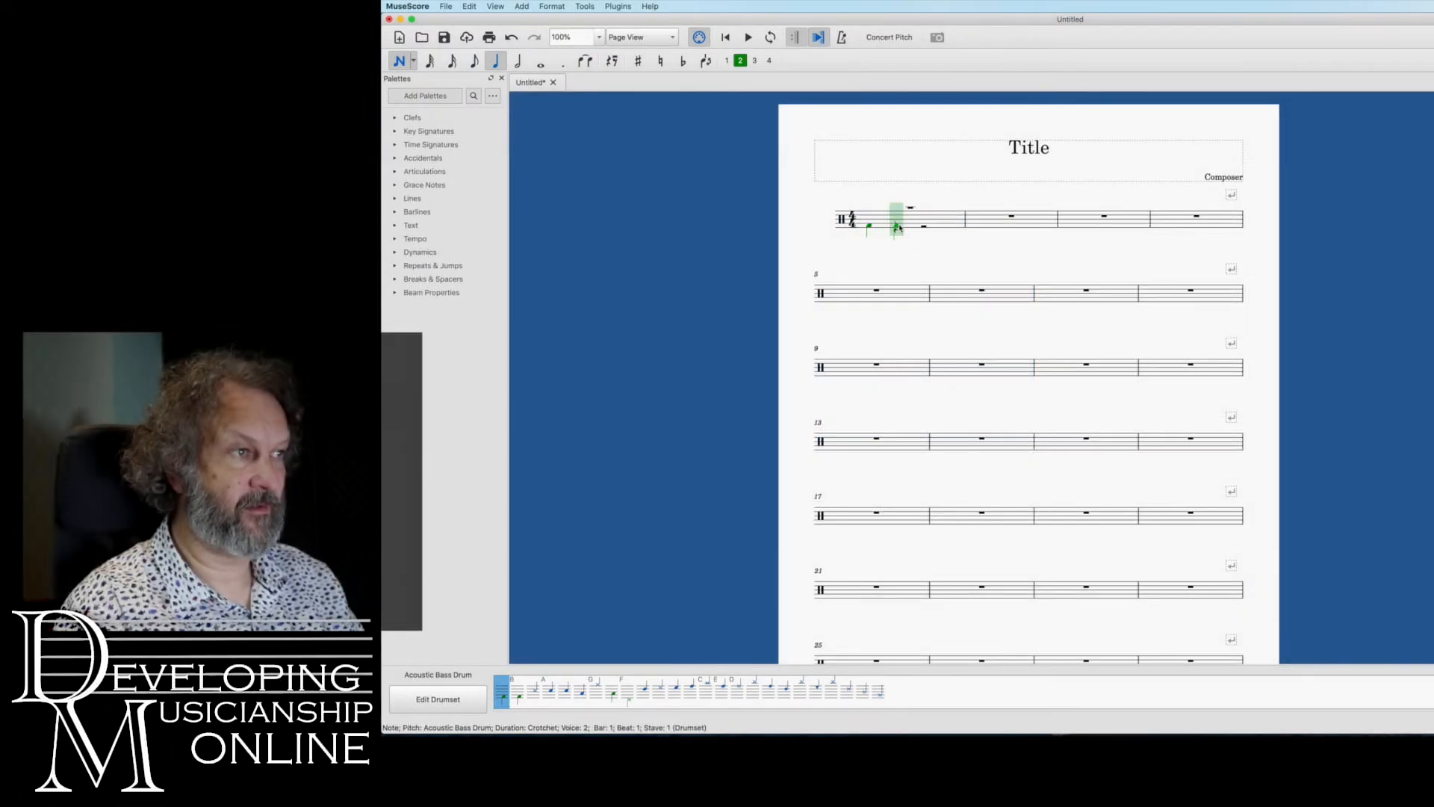
click(898, 227)
click(925, 228)
click(951, 228)
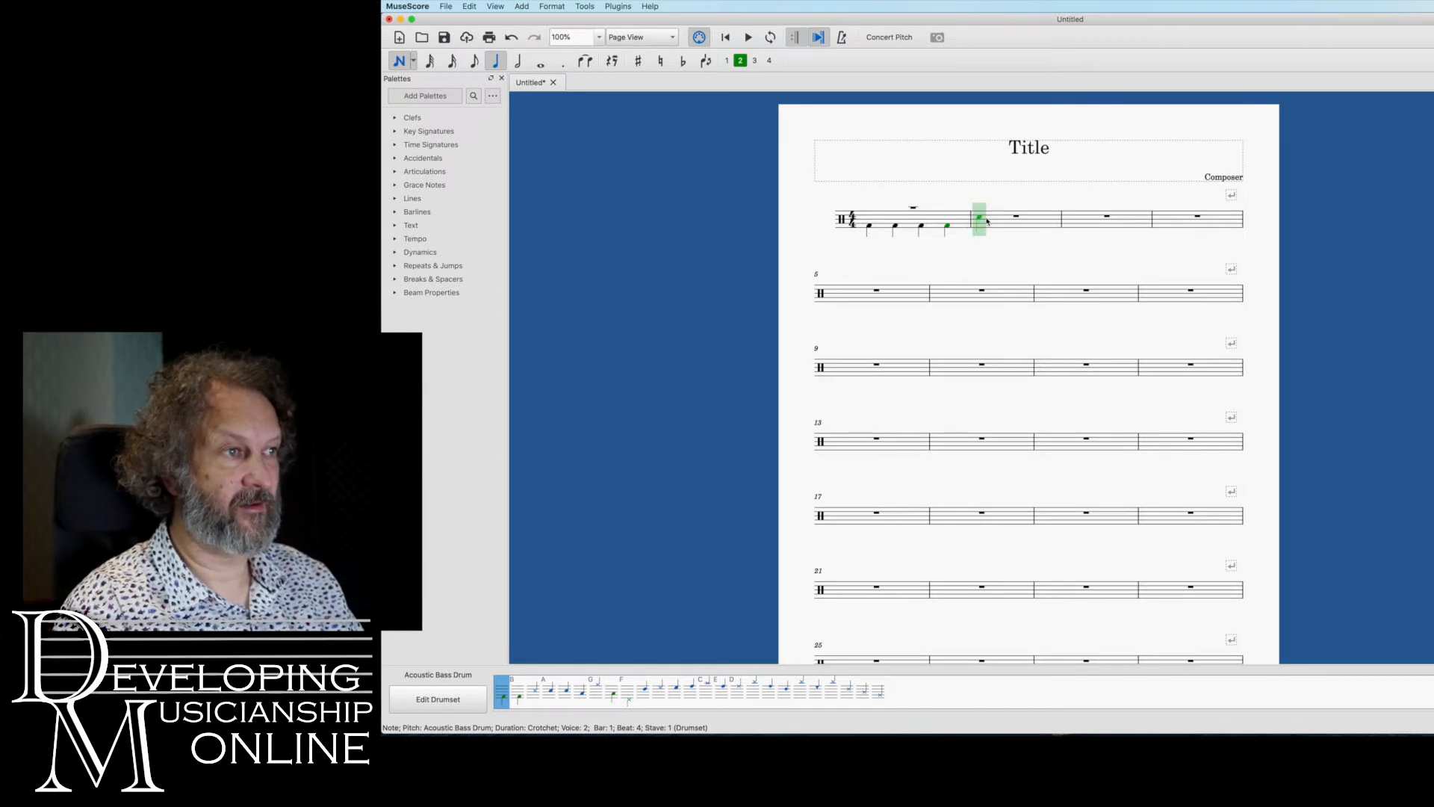
Enter Acoustic Bass Drum crotchets in voice 2 on all four beats of bar 2
click(987, 220)
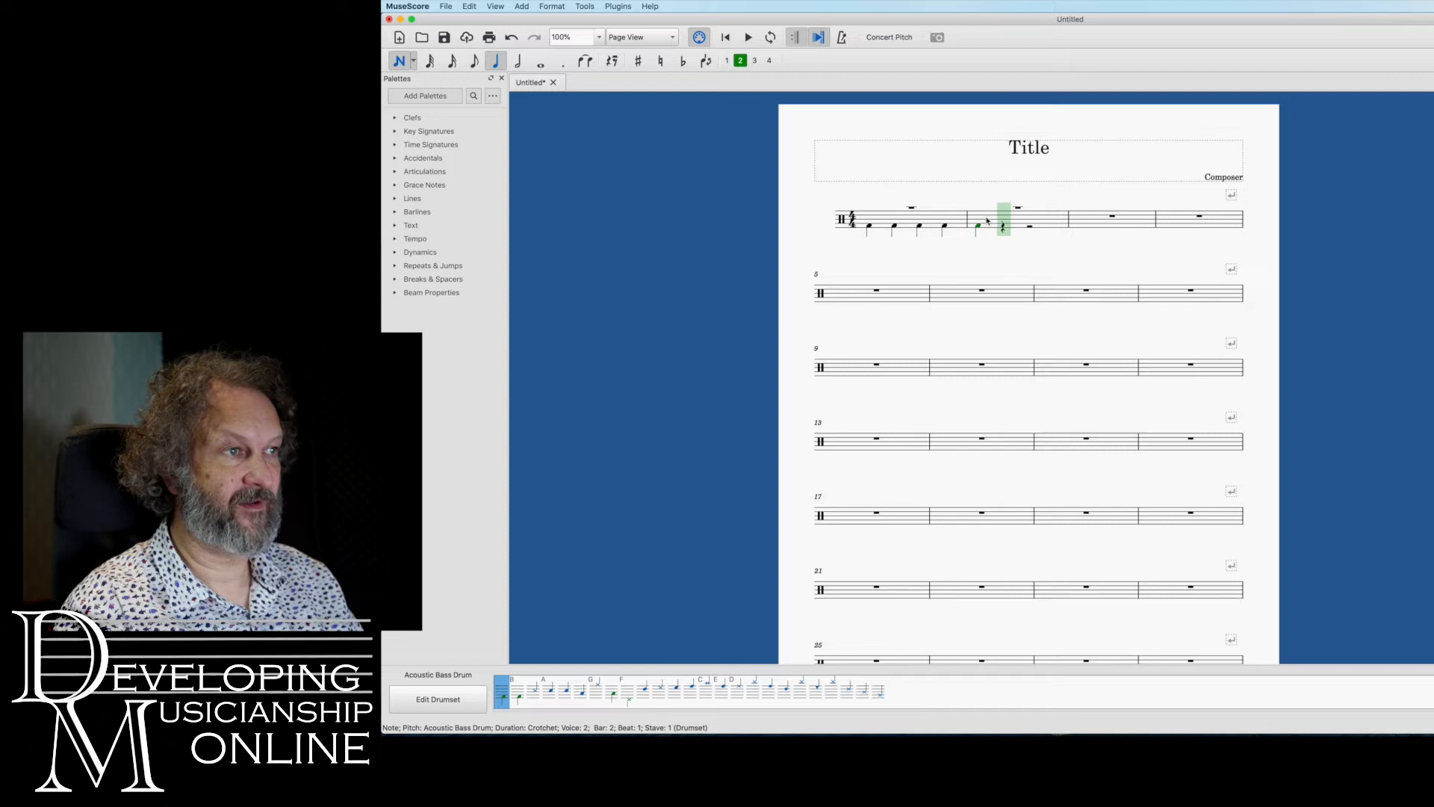
click(1014, 215)
click(1035, 212)
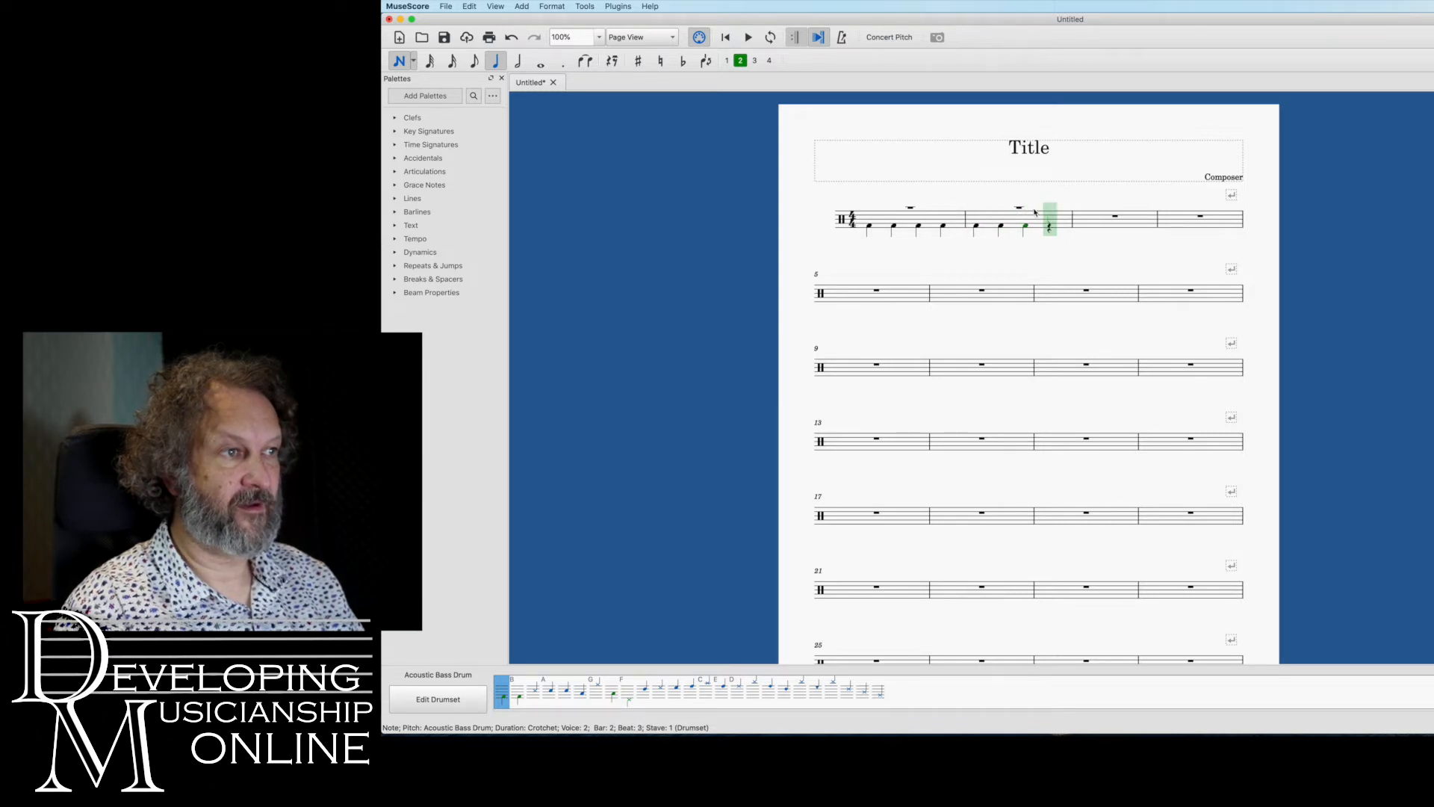
click(1065, 211)
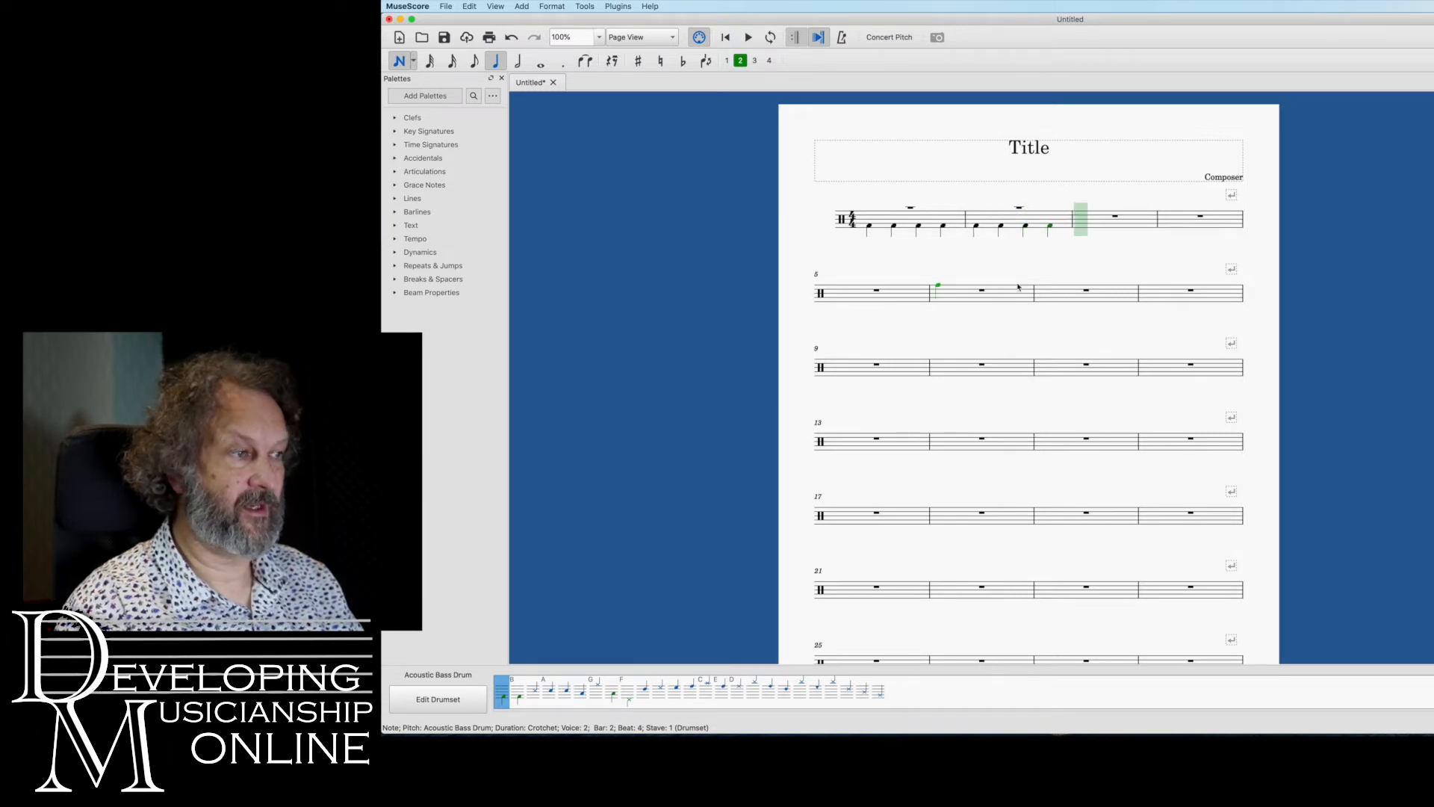
Enter Acoustic Snare crotchets in voice 1 on all four beats of bar 1 and leave note input
click(552, 692)
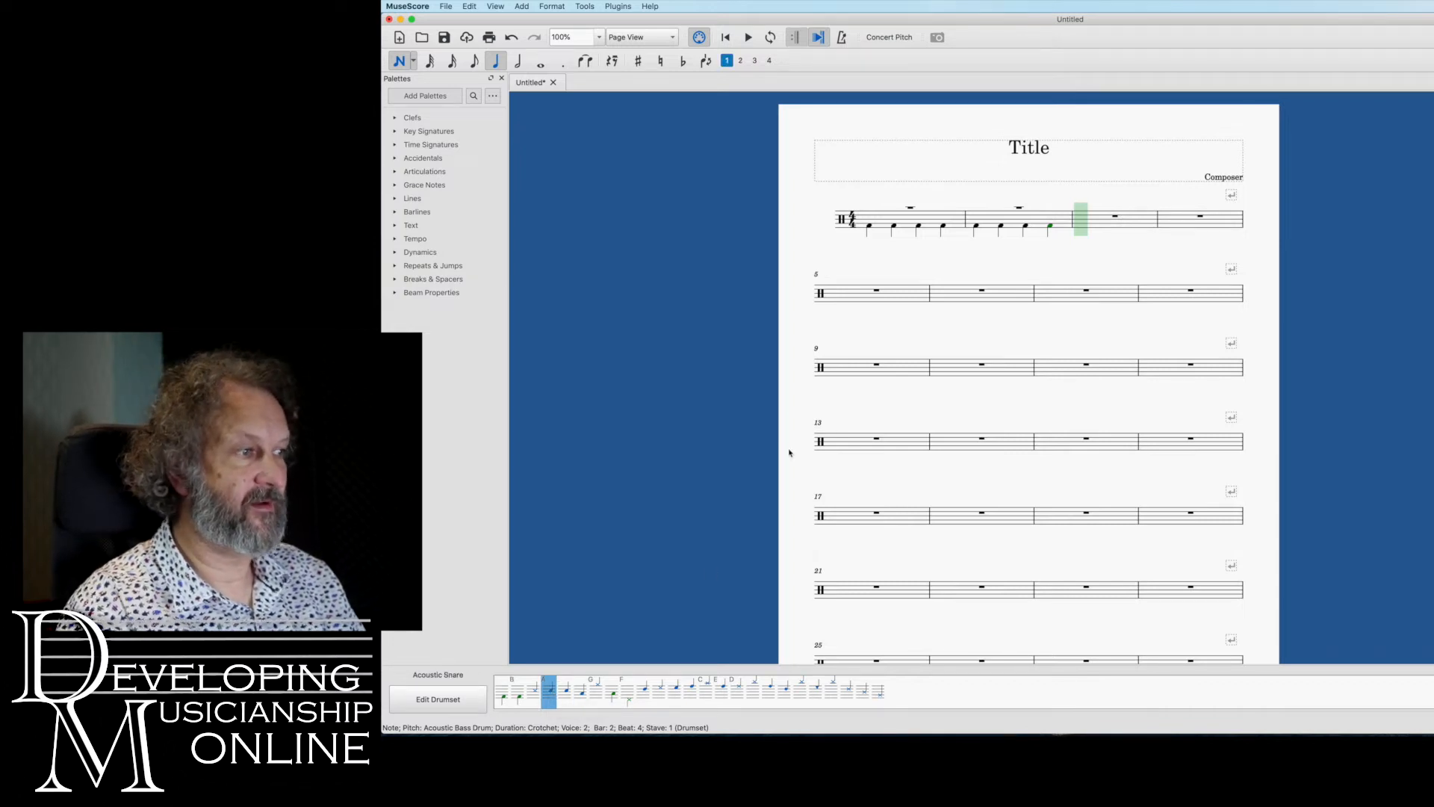
click(870, 212)
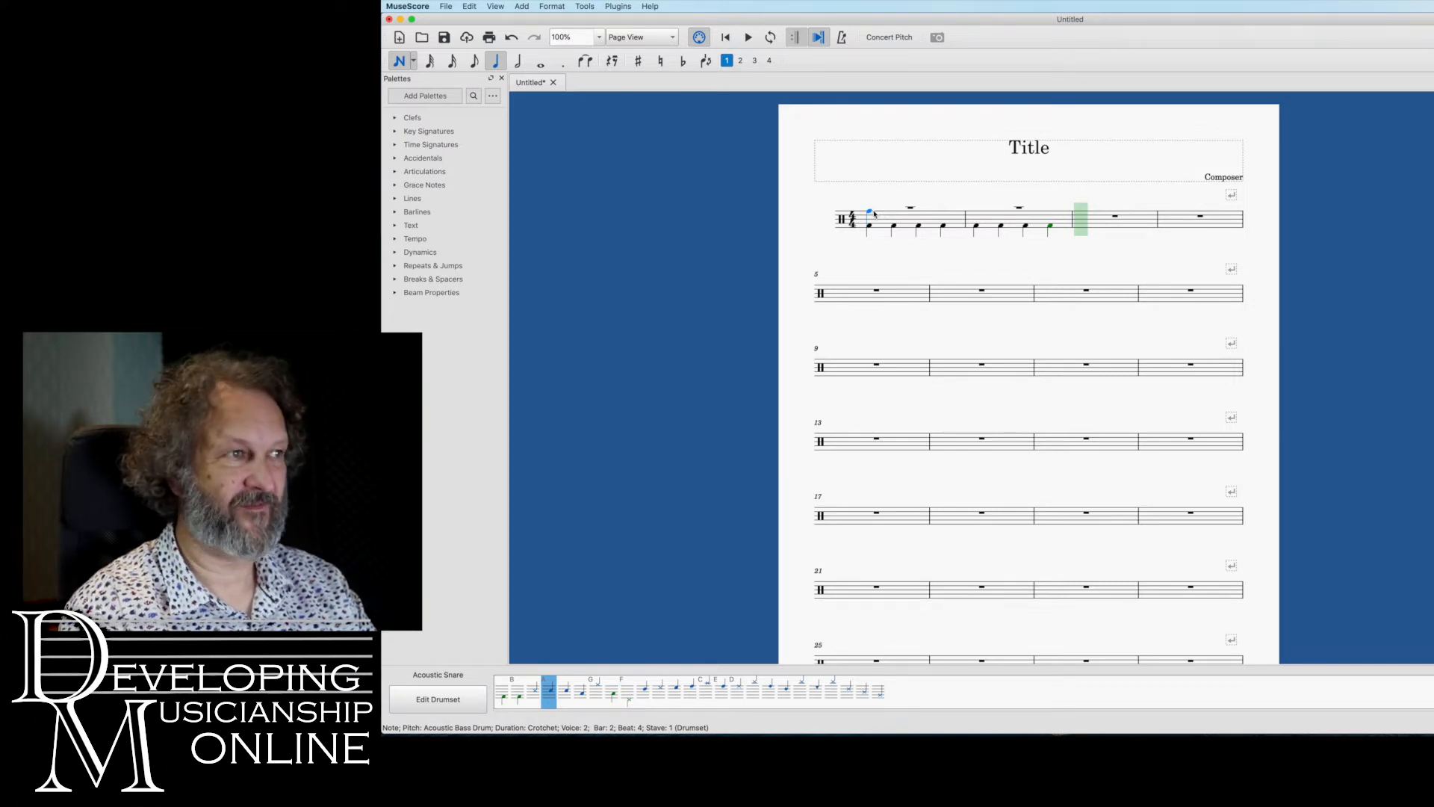
click(874, 214)
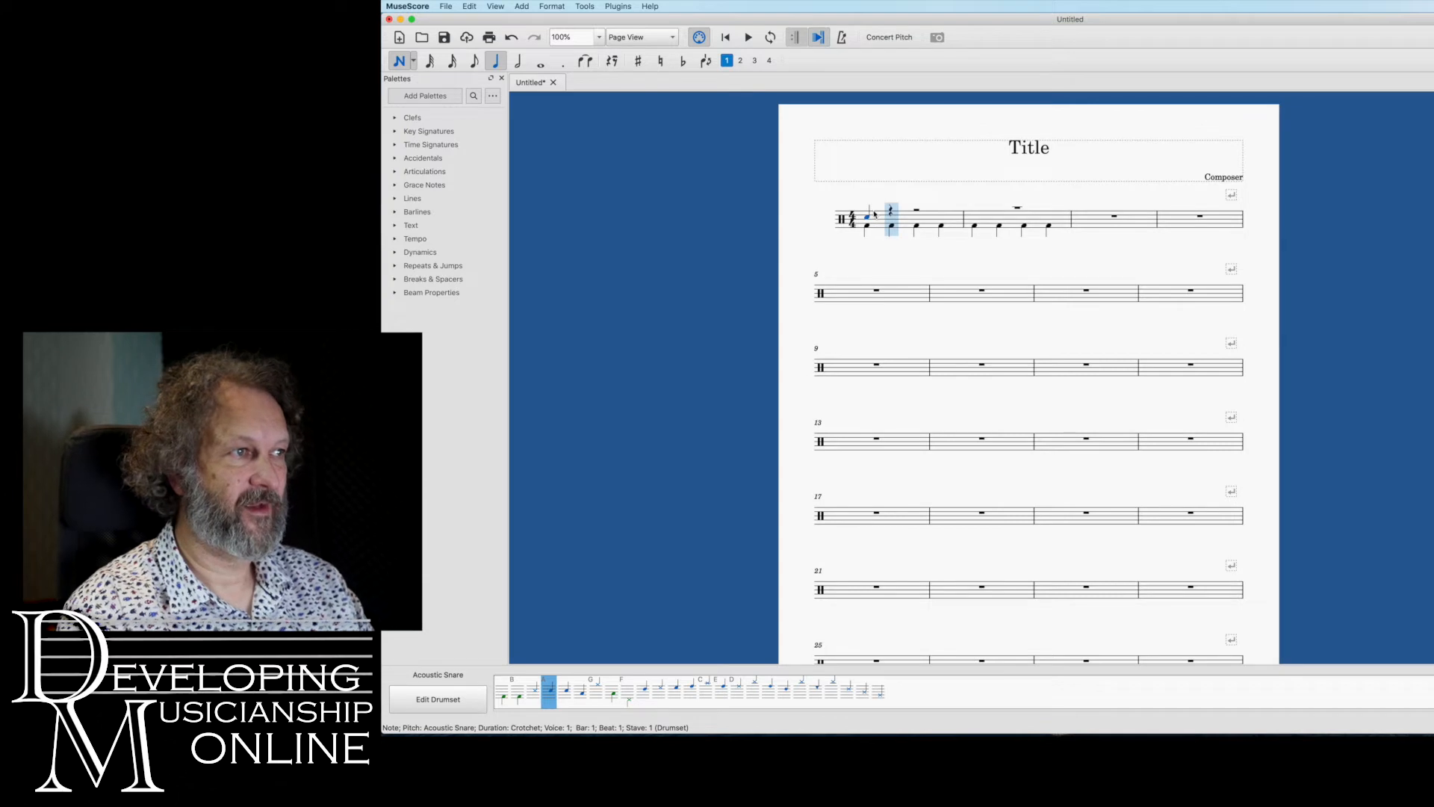
click(890, 215)
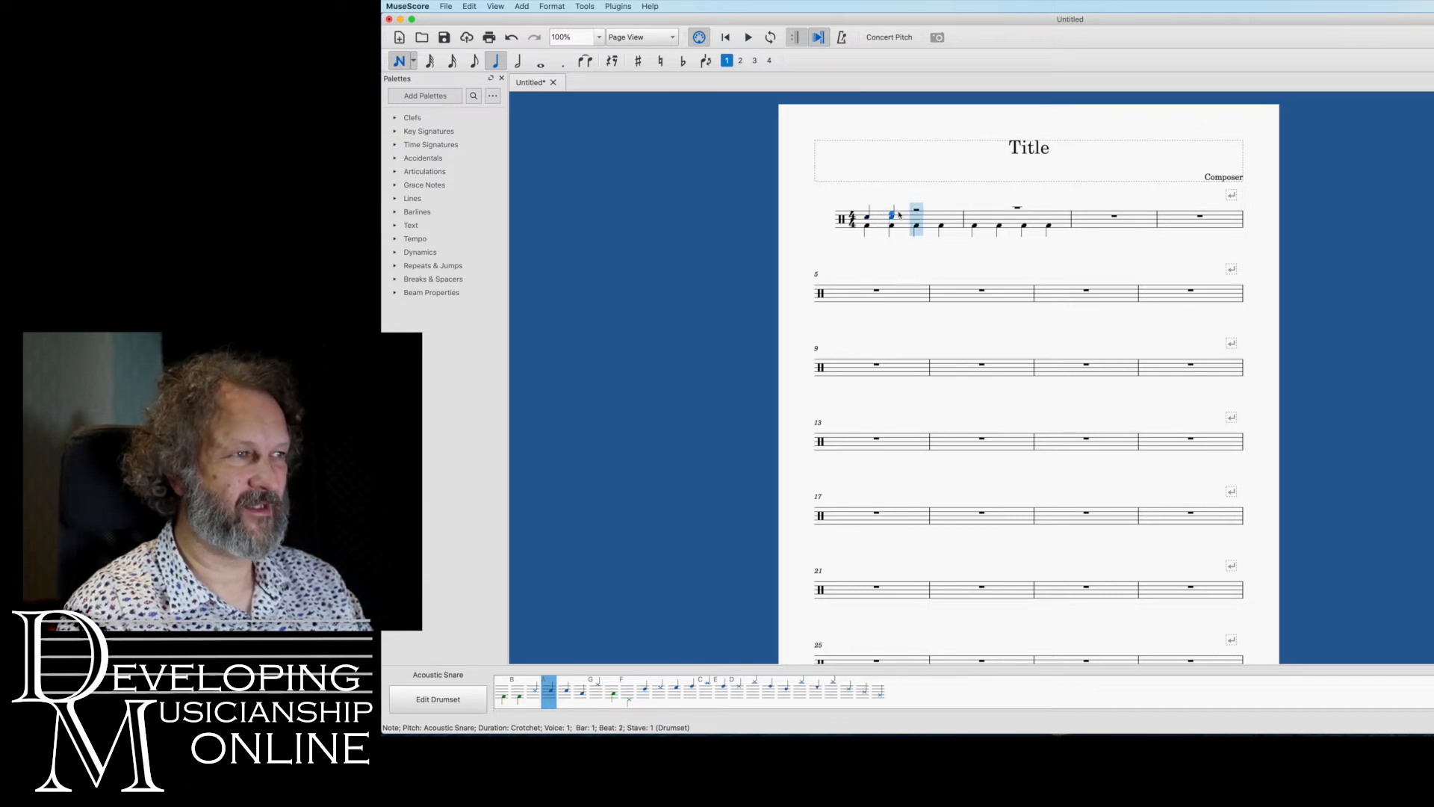
click(917, 215)
click(940, 215)
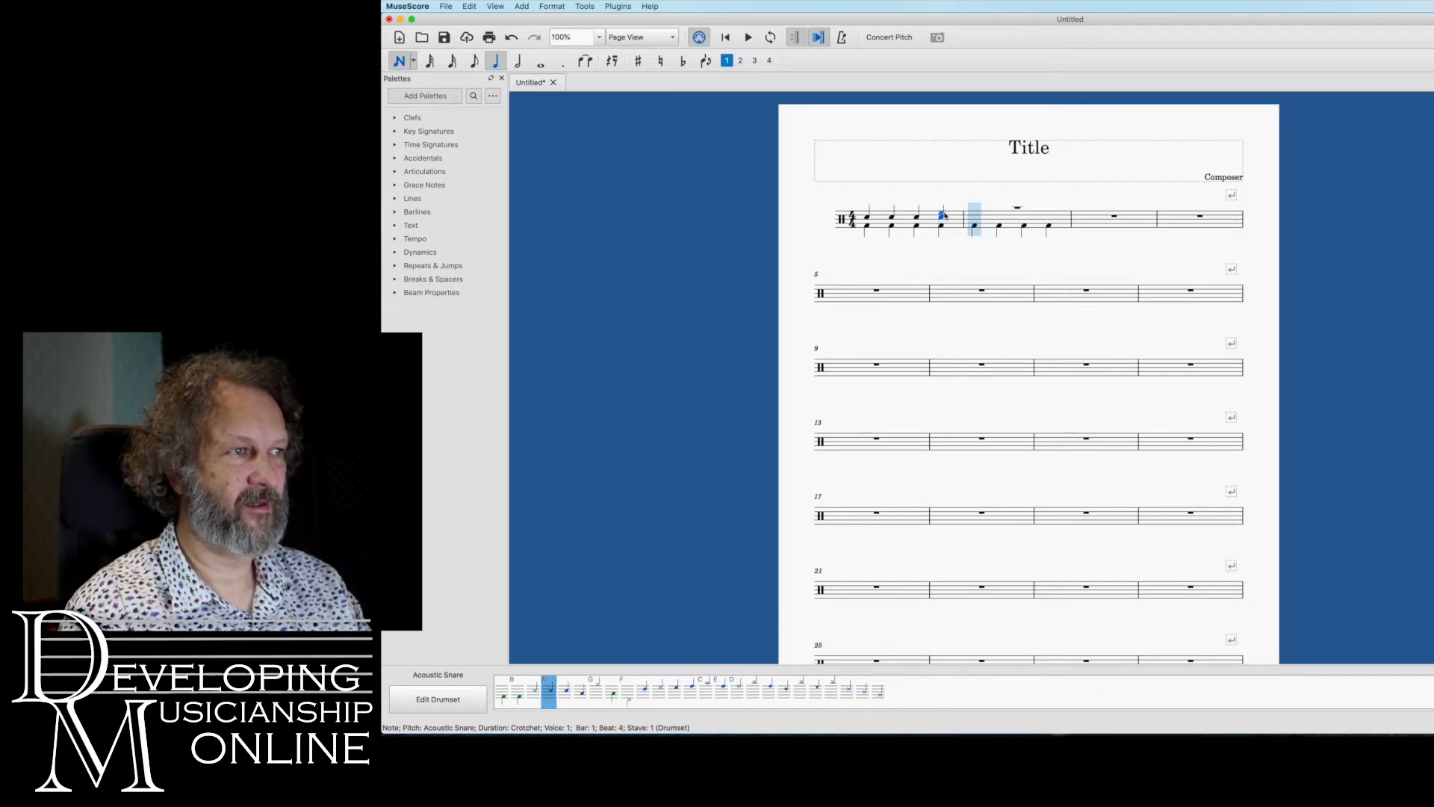
key(Escape)
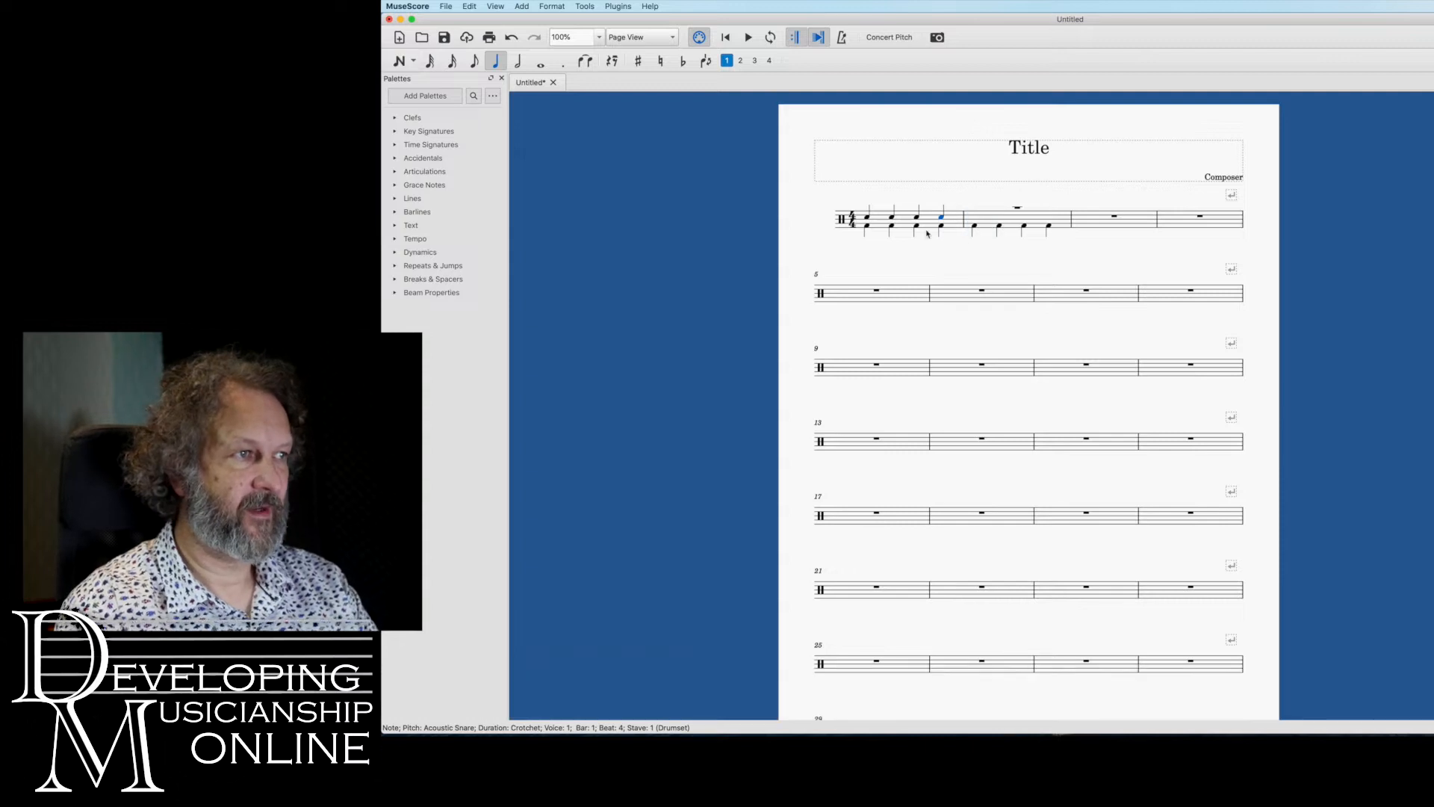
Replace the snare notes on beats 1 and 3 of bar 1 with crotchet rests
click(868, 219)
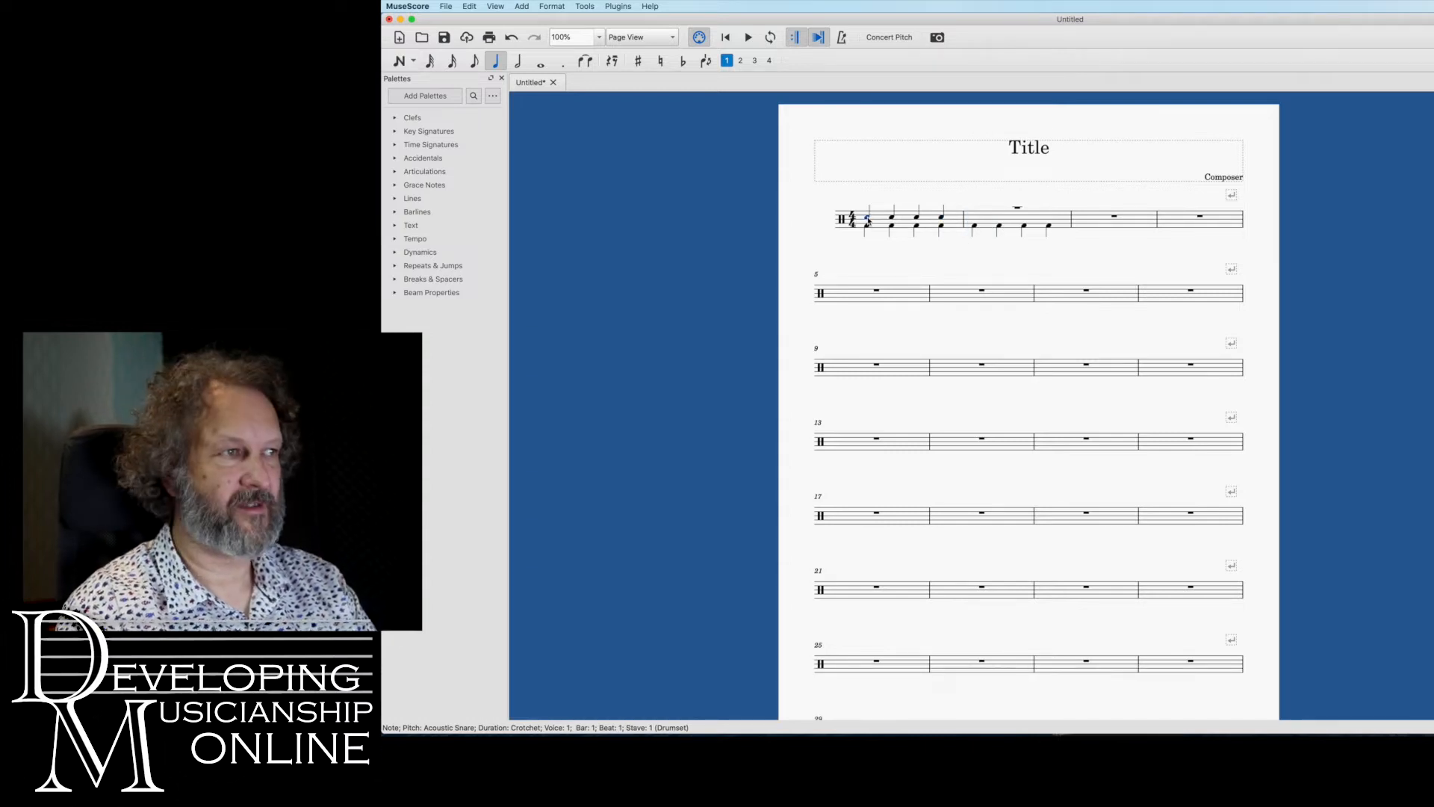
click(612, 61)
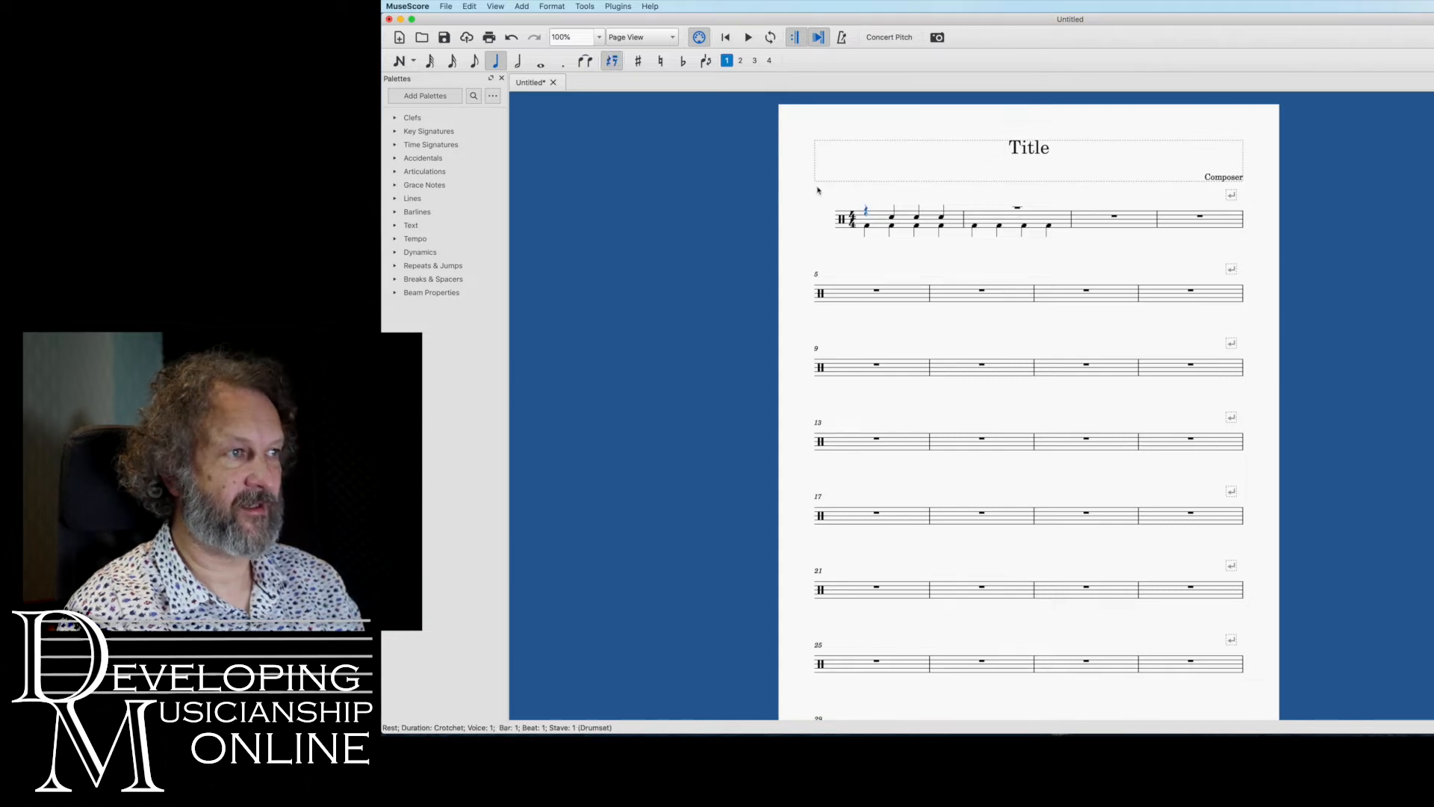
click(918, 218)
click(612, 61)
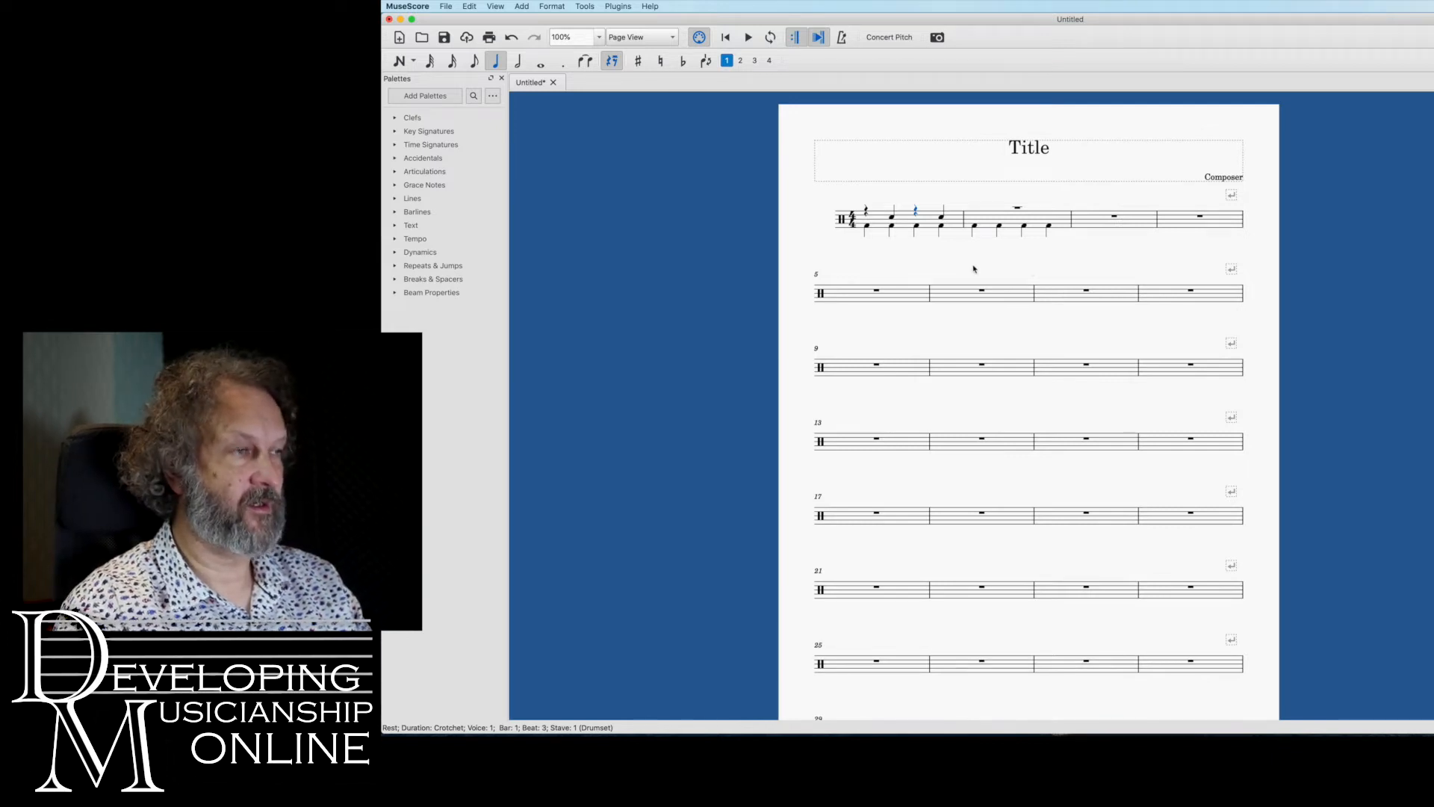
Starting from the beat 1 rest, fill voice 1 of bar 1 with eight Closed Hi-Hat quavers and leave note input
click(865, 210)
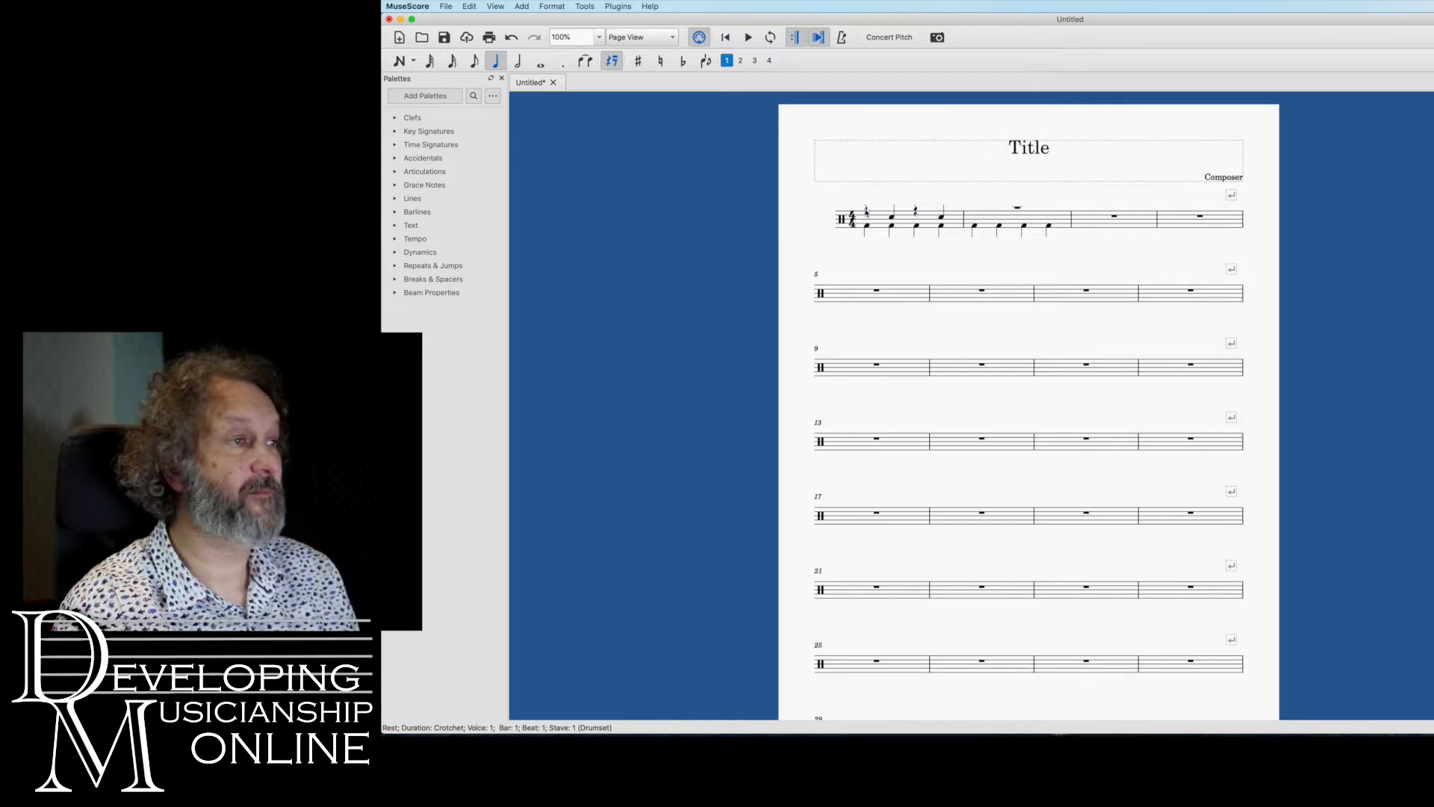
click(473, 61)
click(400, 61)
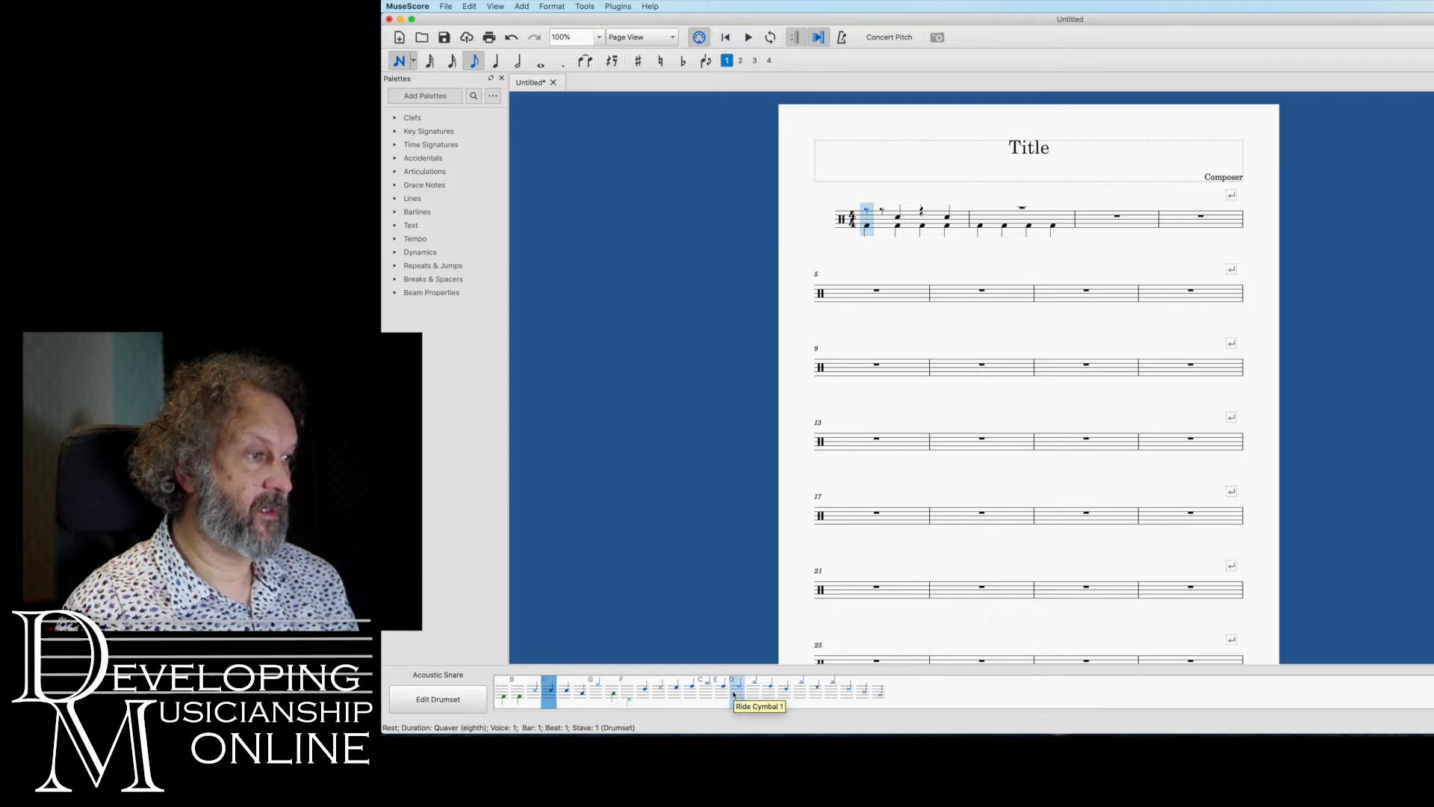
click(595, 691)
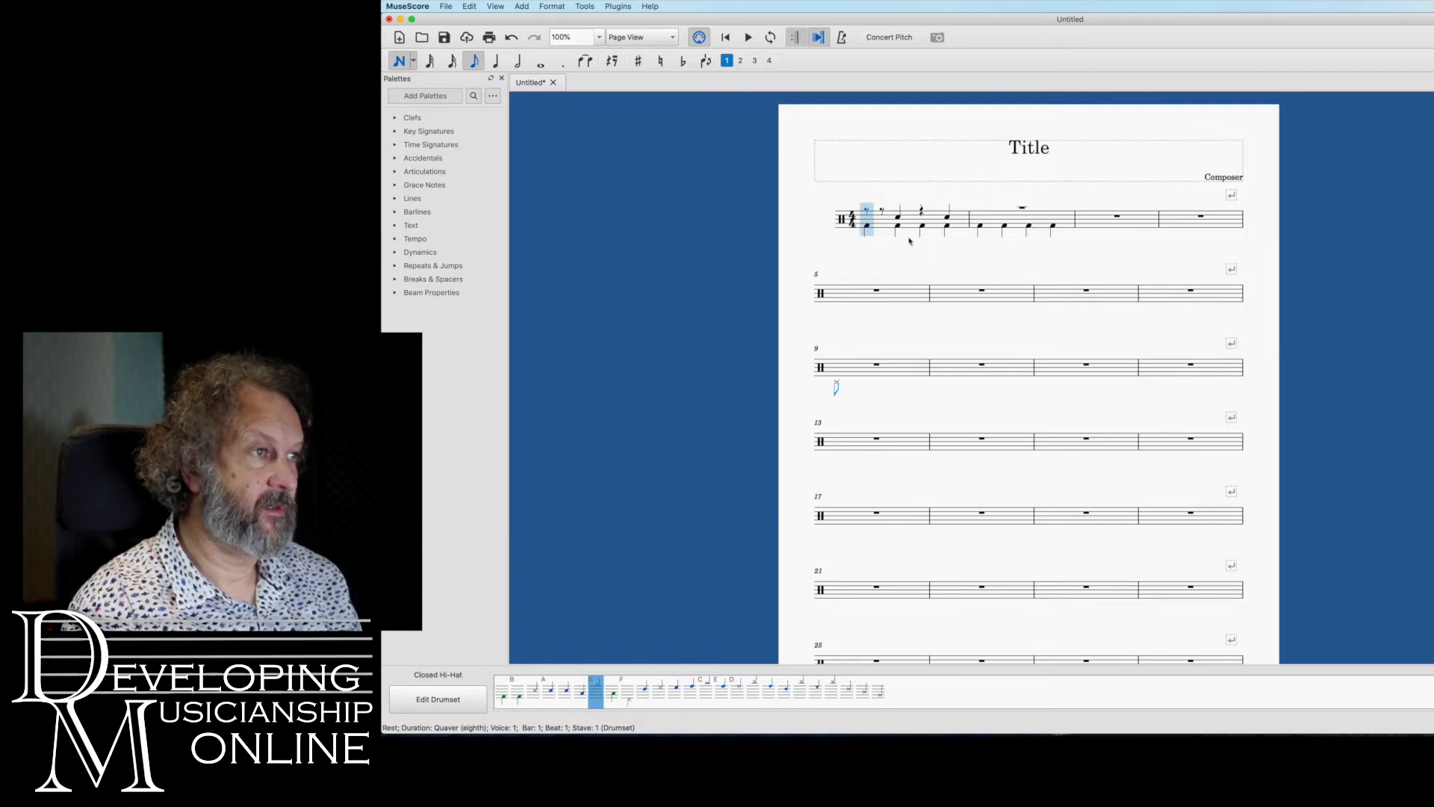
click(868, 213)
click(882, 213)
click(898, 213)
click(914, 214)
click(929, 213)
click(943, 214)
click(959, 213)
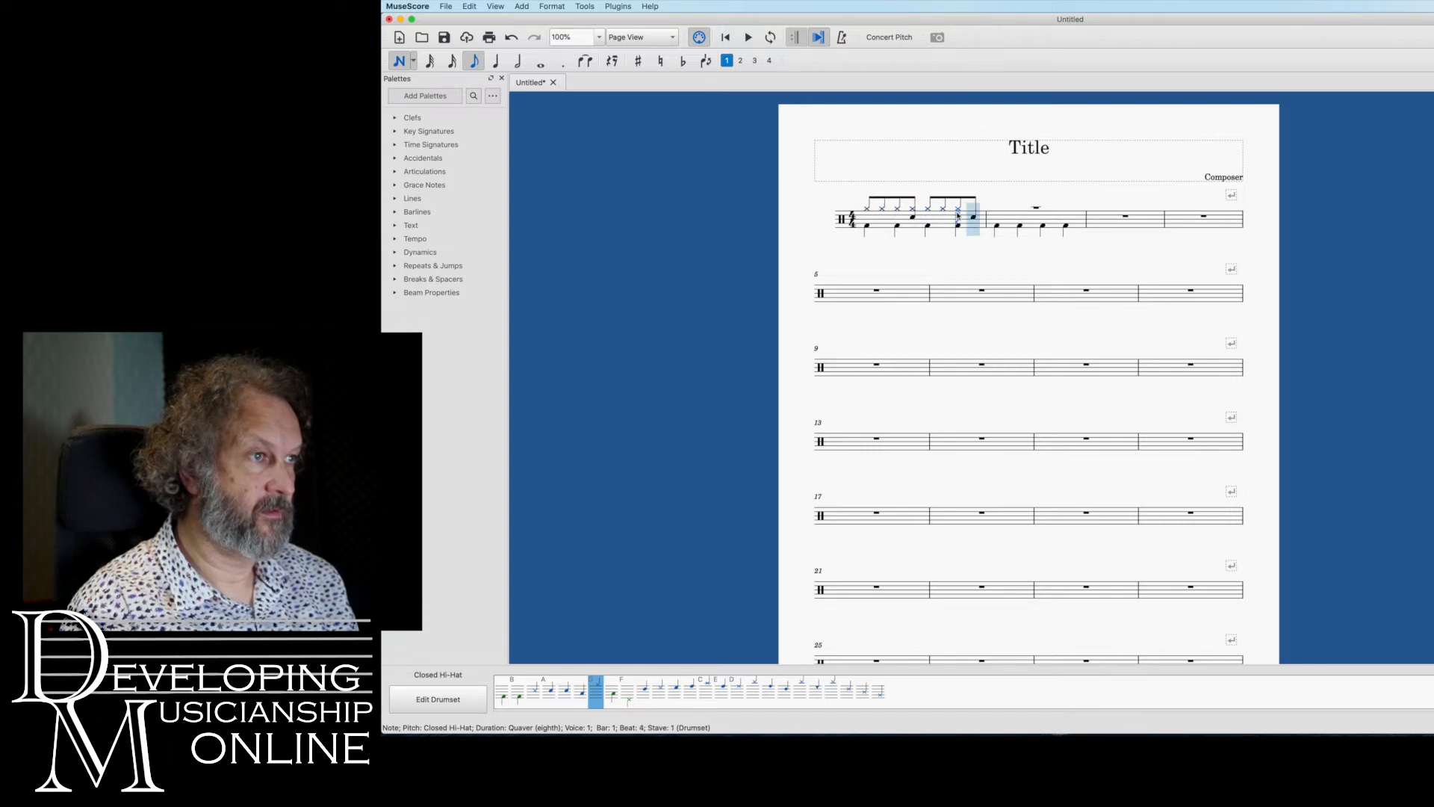
click(973, 214)
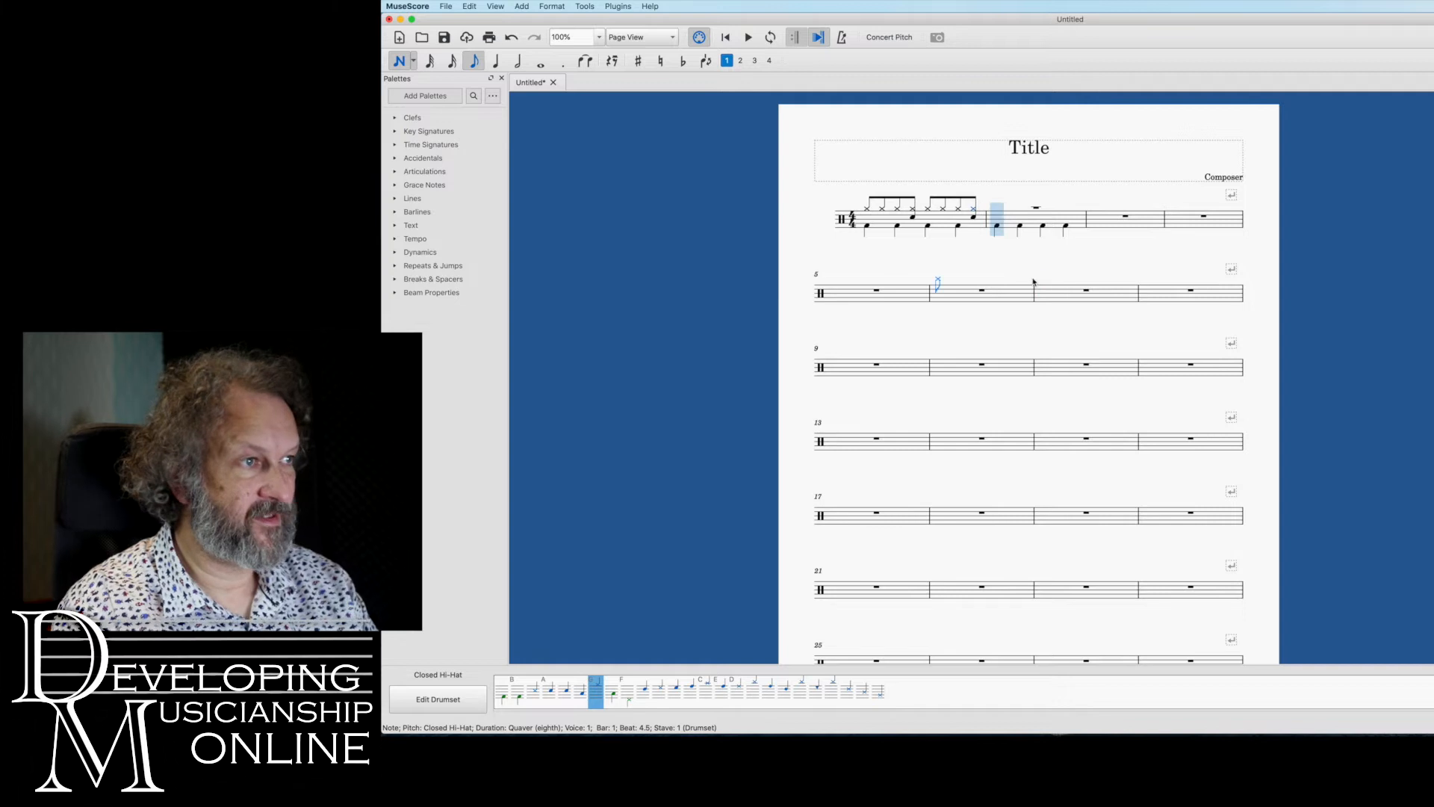
key(Escape)
Delete the snare and hi-hat notes on the off-beat after beat 2 in bar 1
click(913, 216)
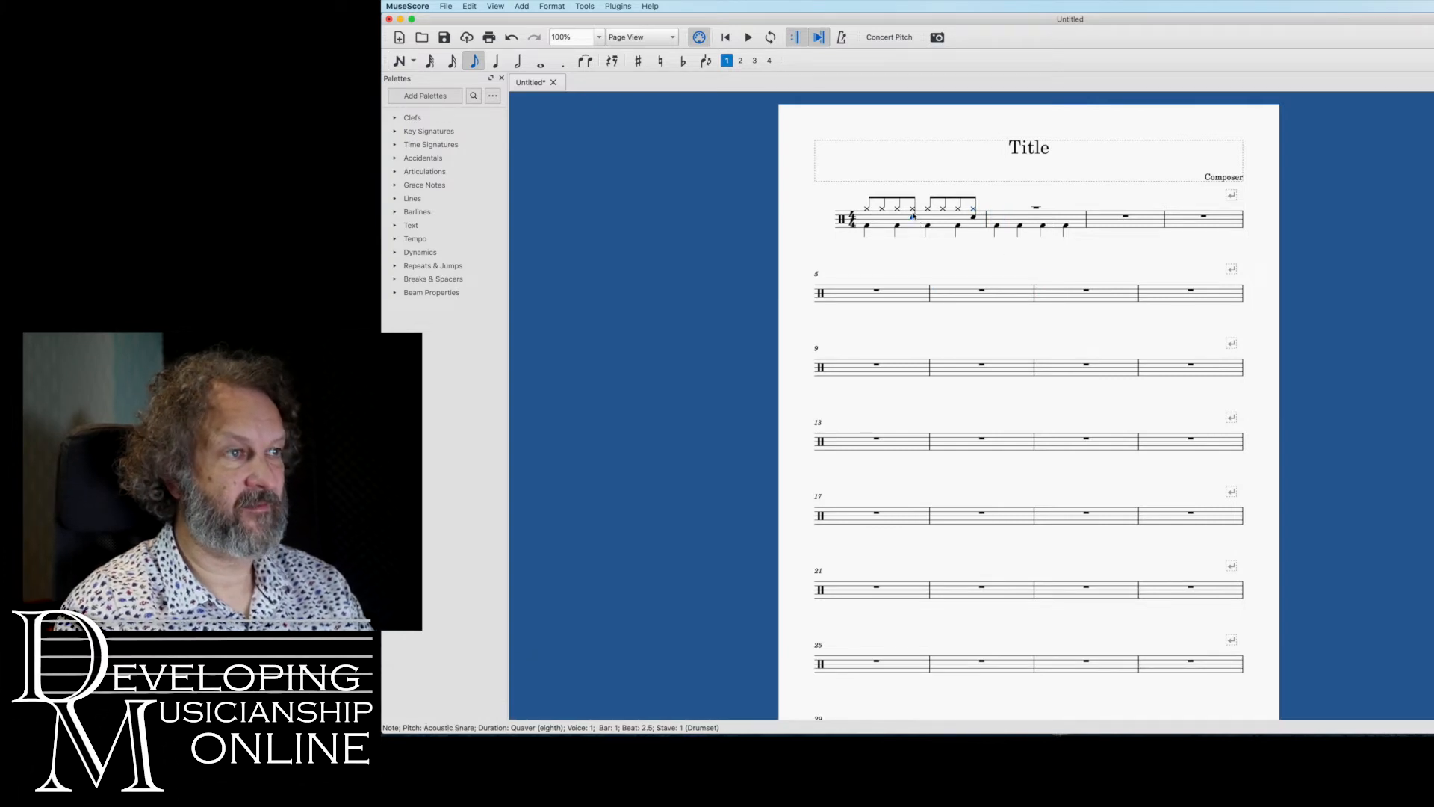
super+click(913, 209)
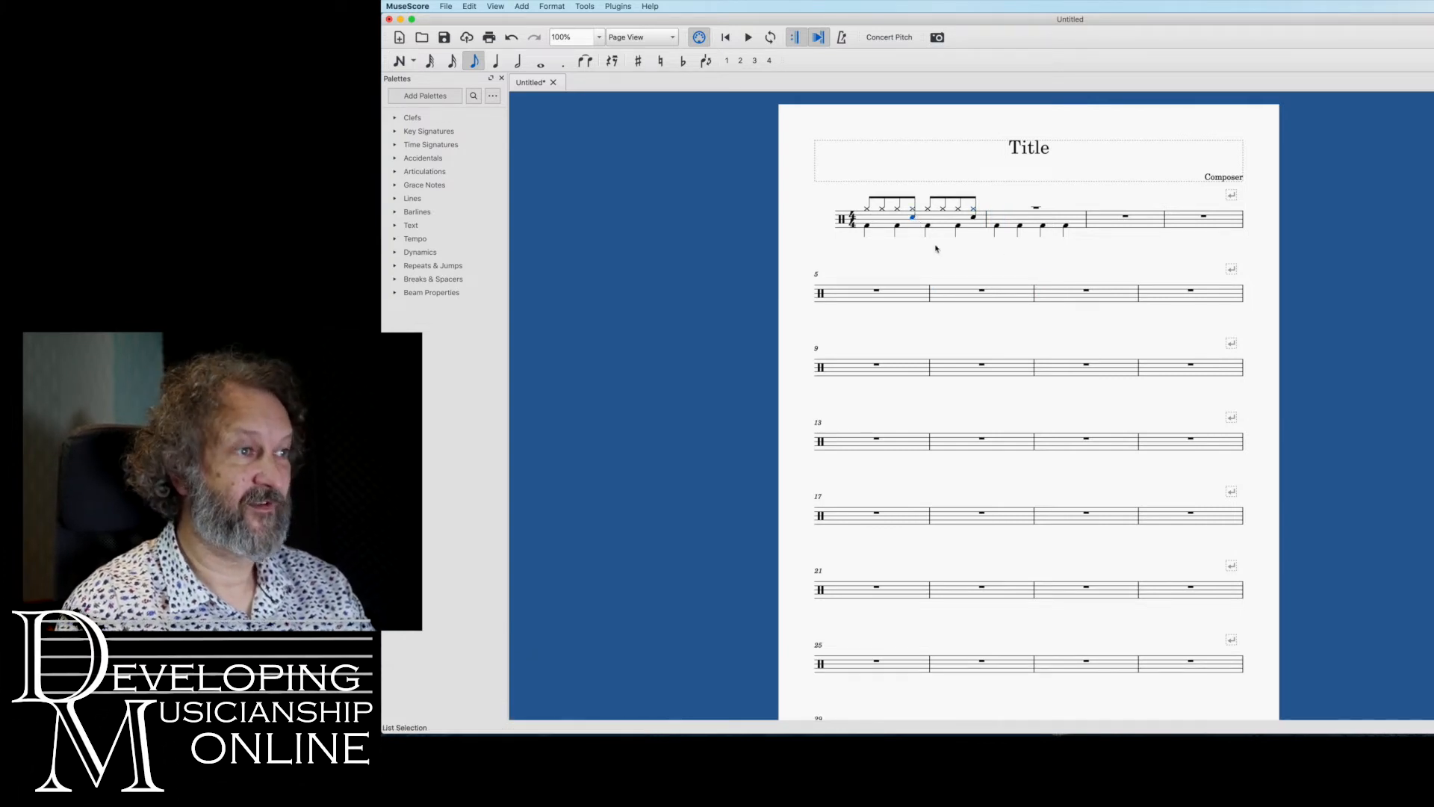
key(Delete)
key(Delete)
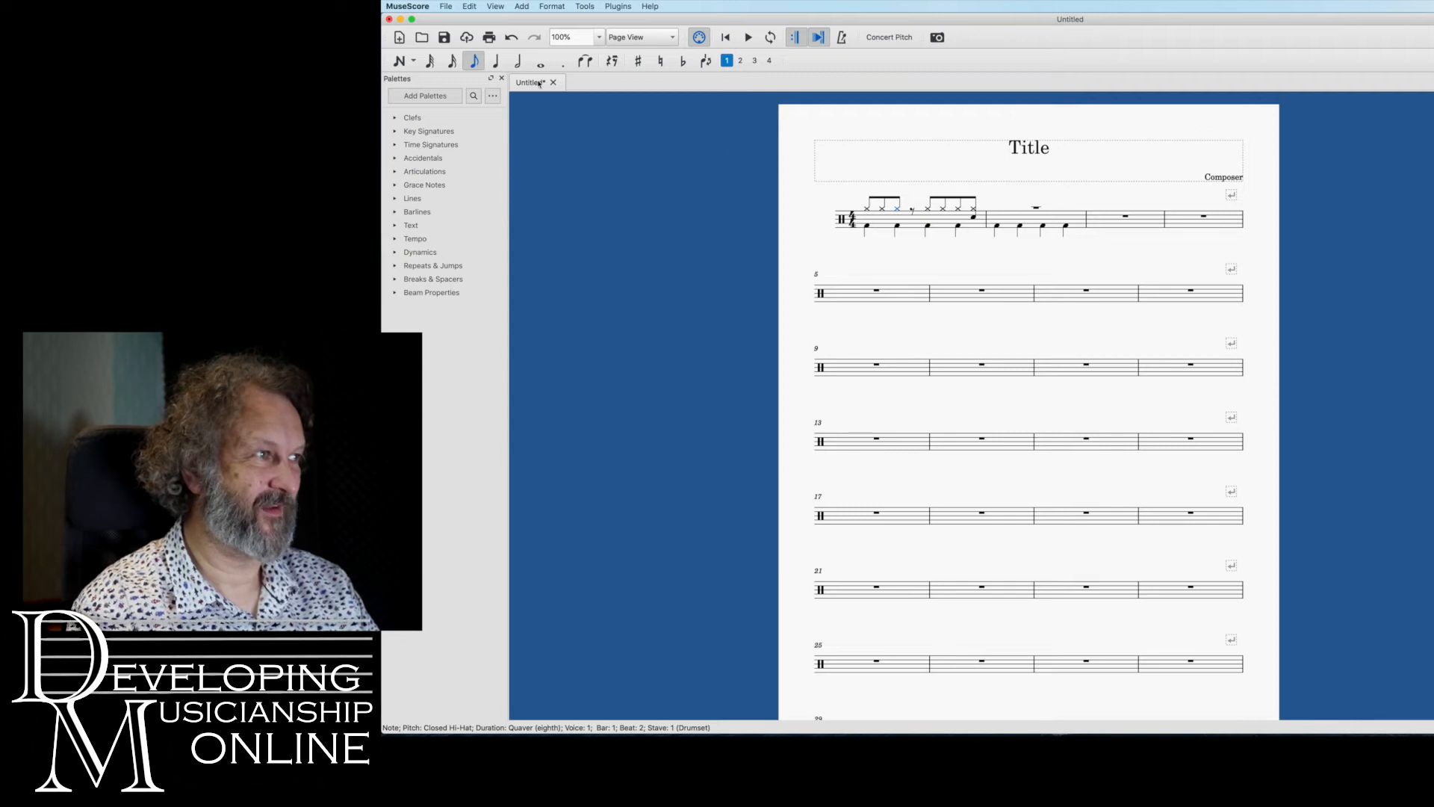
Add Acoustic Snare quavers beneath the hi-hats on beats 2 and 4 of bar 1
click(401, 62)
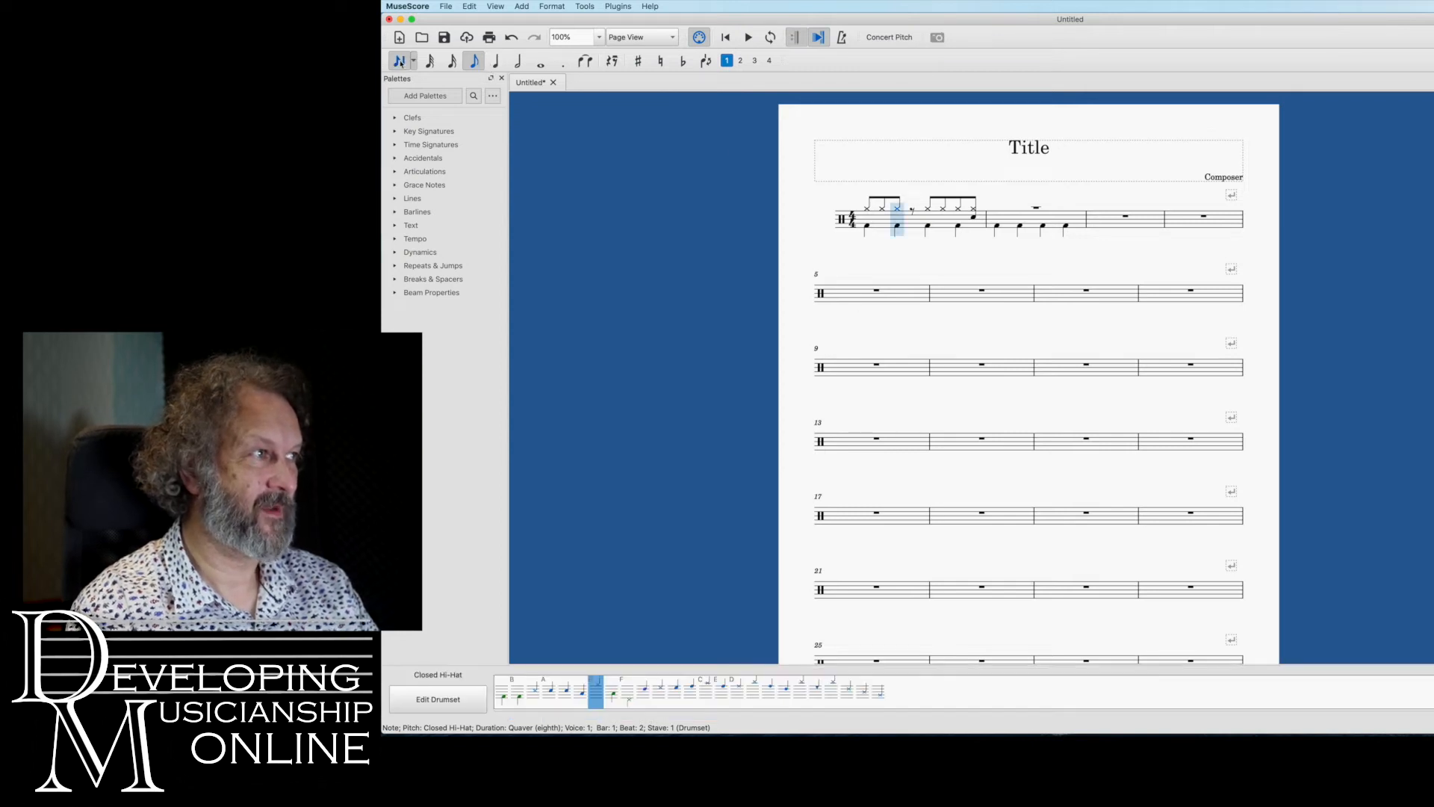
click(552, 691)
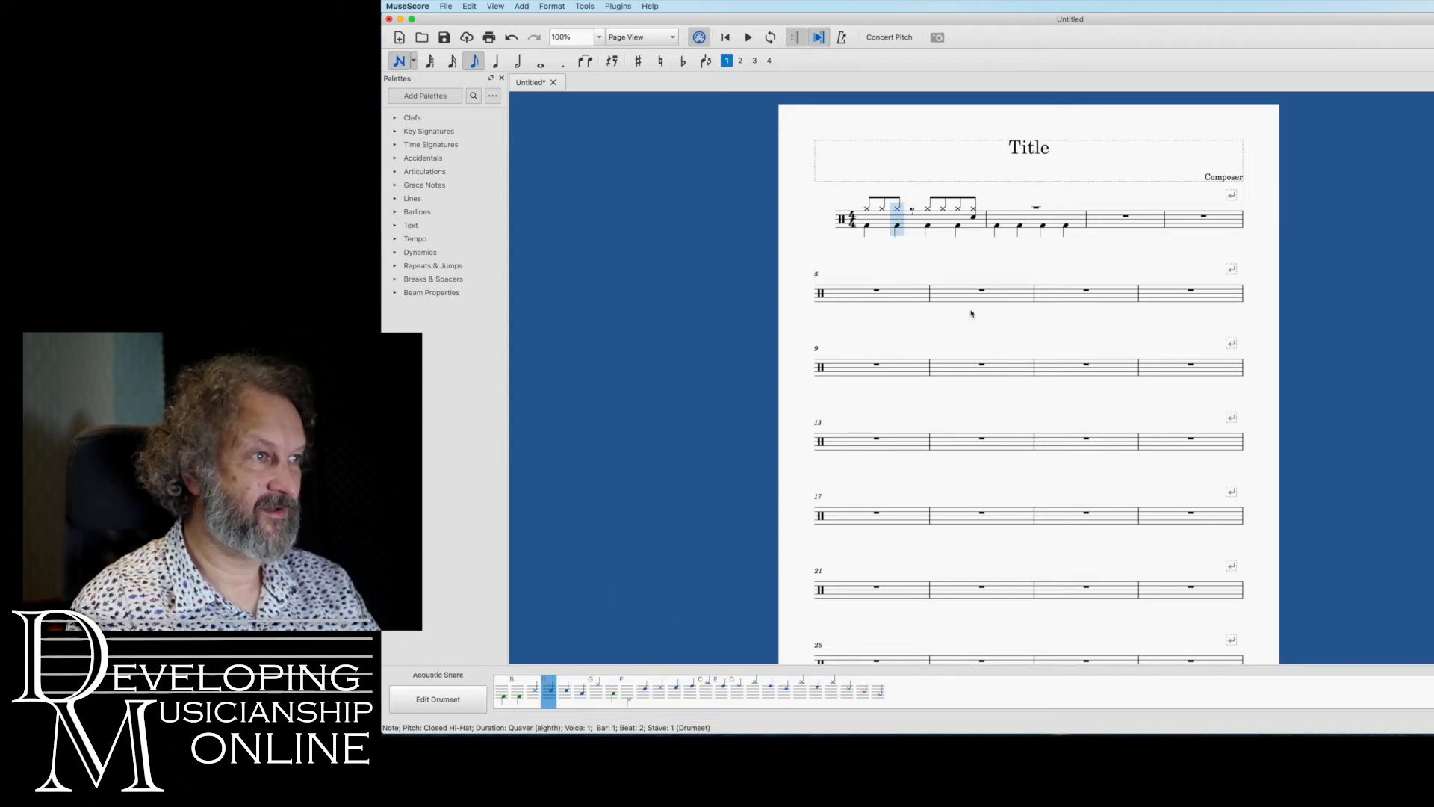
click(897, 224)
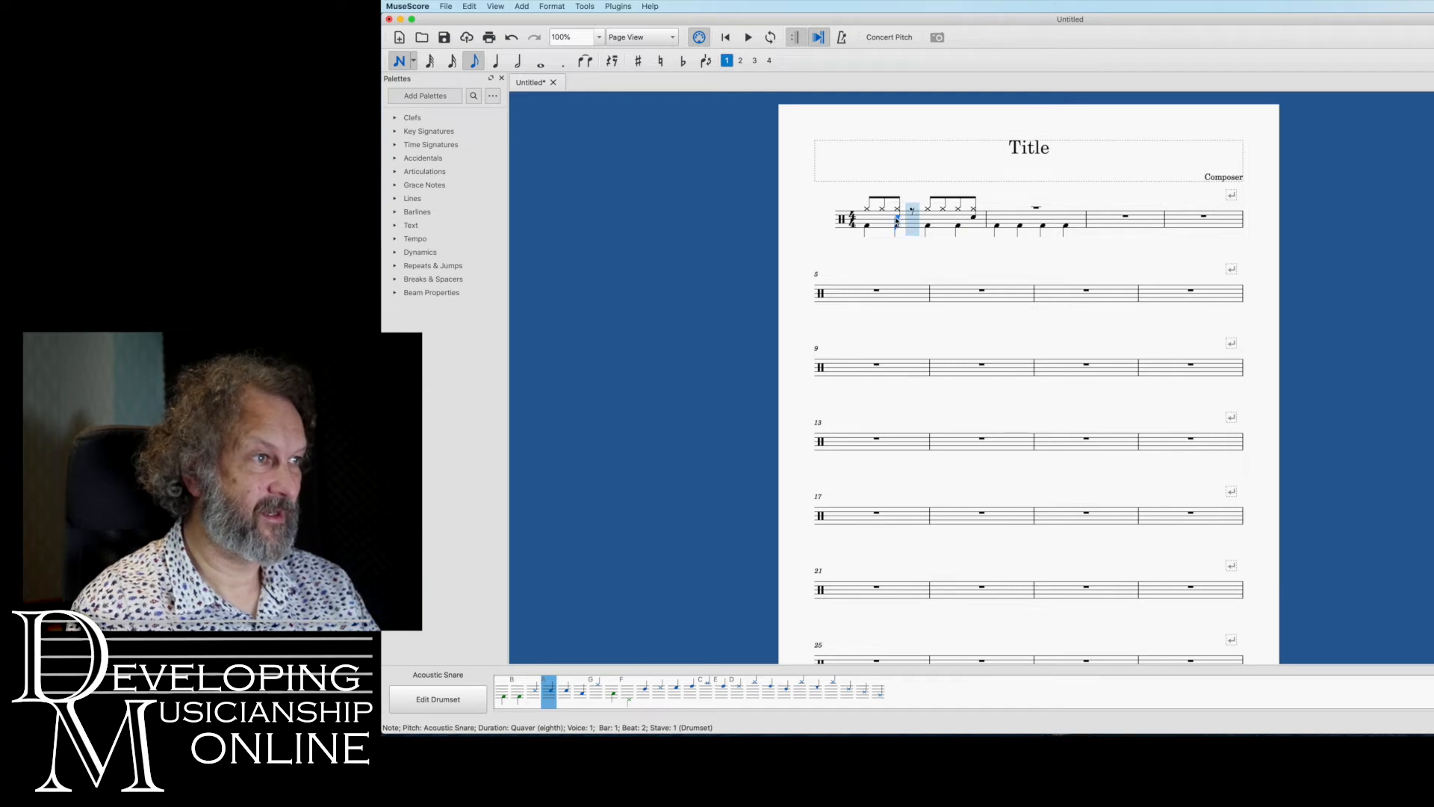
click(959, 217)
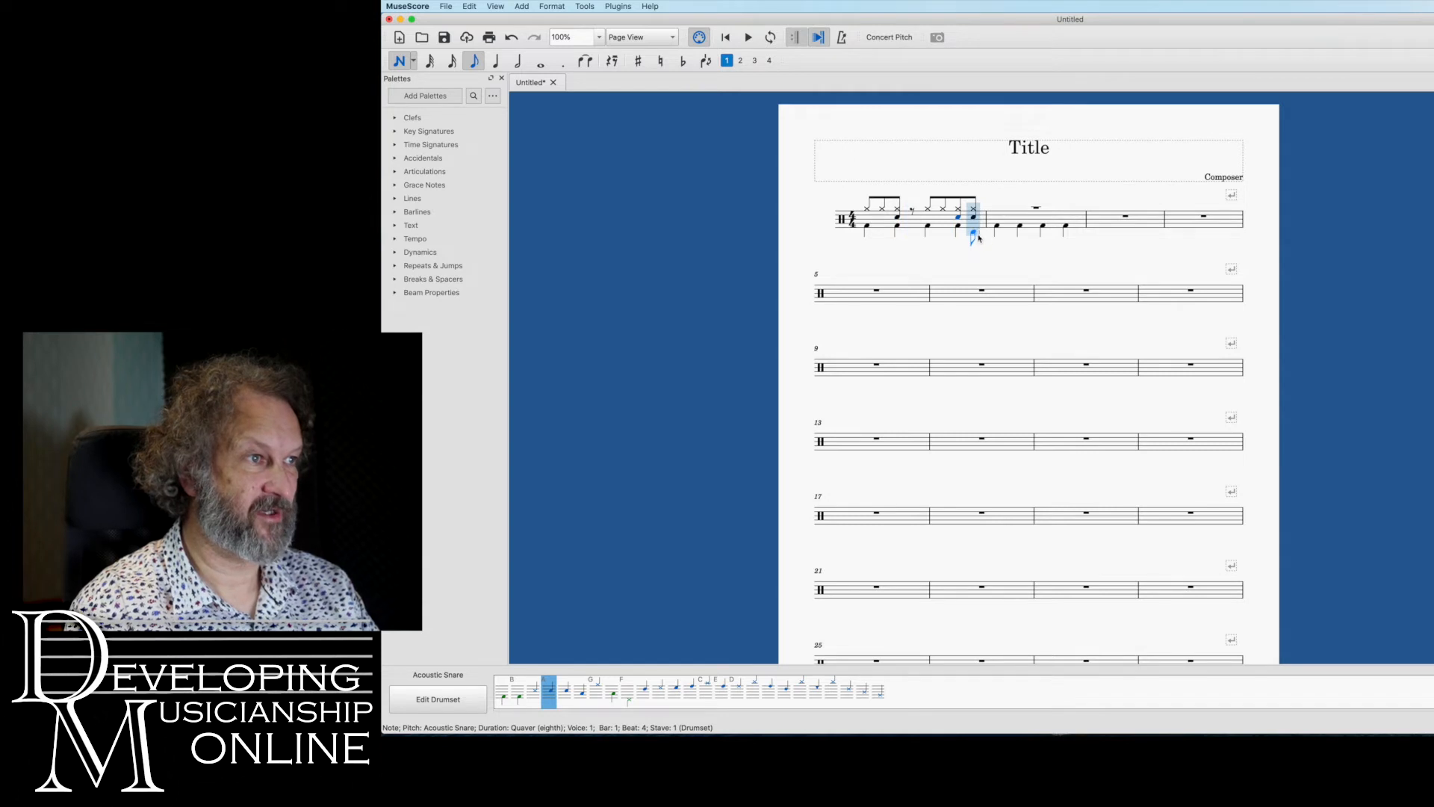
key(Escape)
Fill the quaver rest after beat 2 with a Closed Hi-Hat and delete the stray snare note after beat 4 in bar 1
click(912, 212)
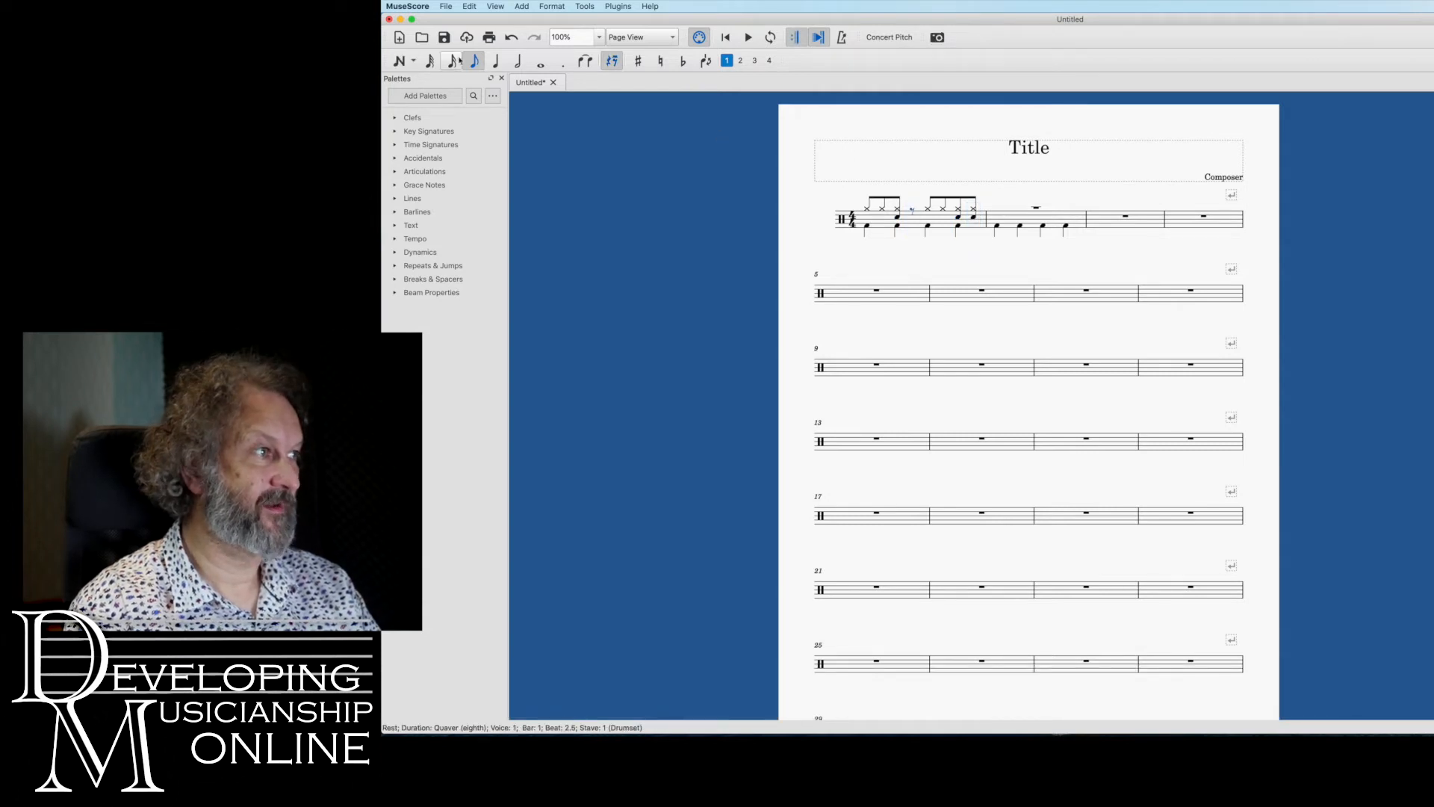
click(402, 62)
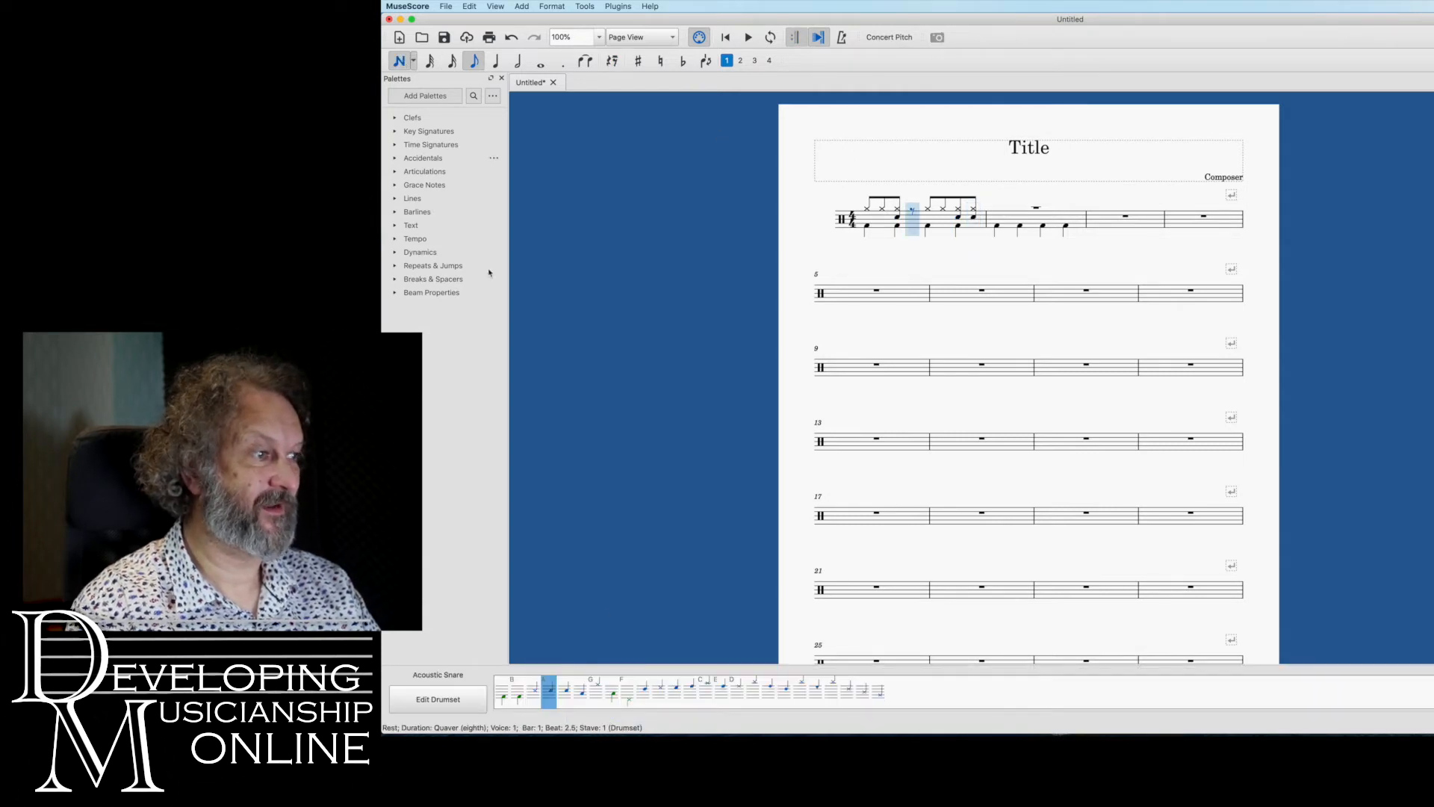
click(595, 691)
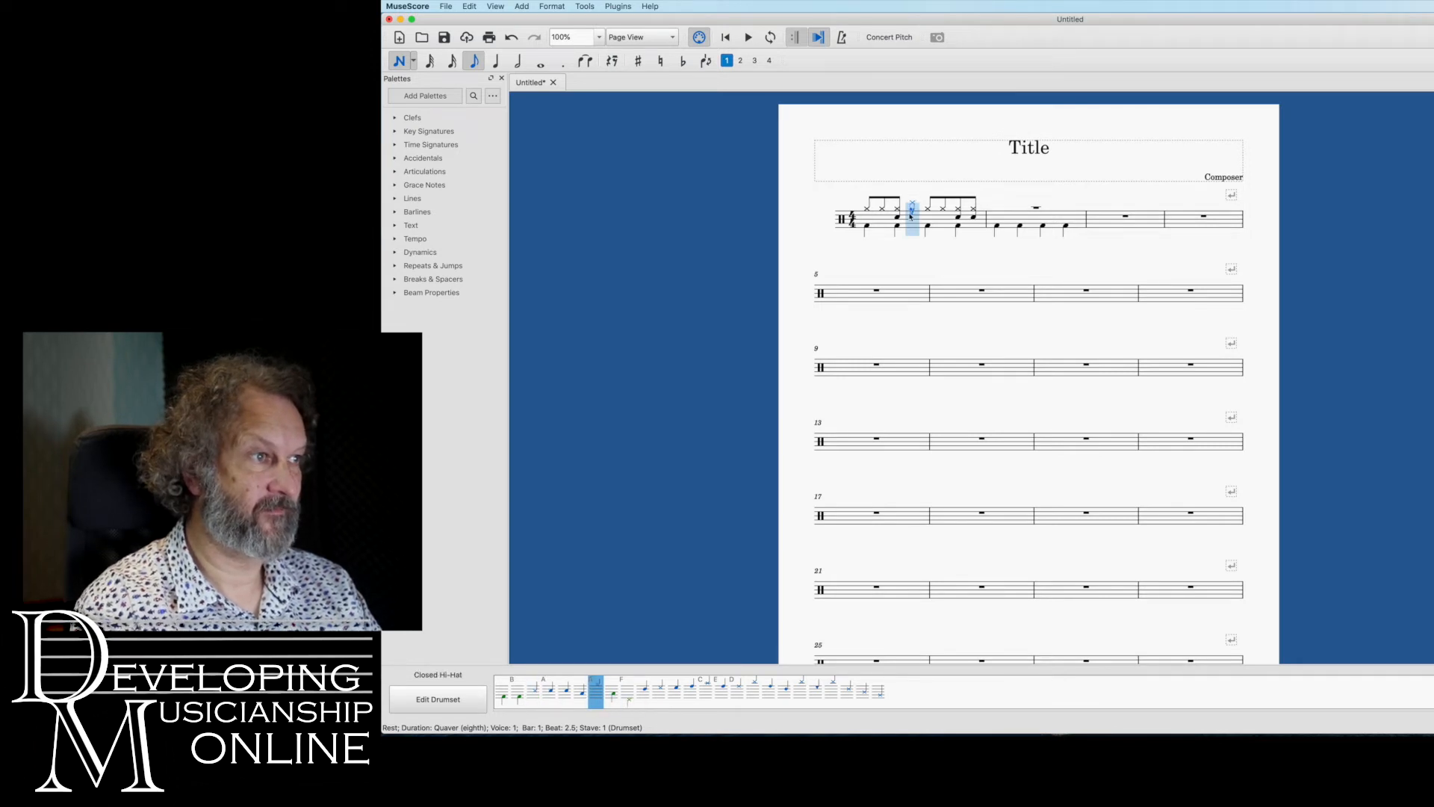
click(912, 216)
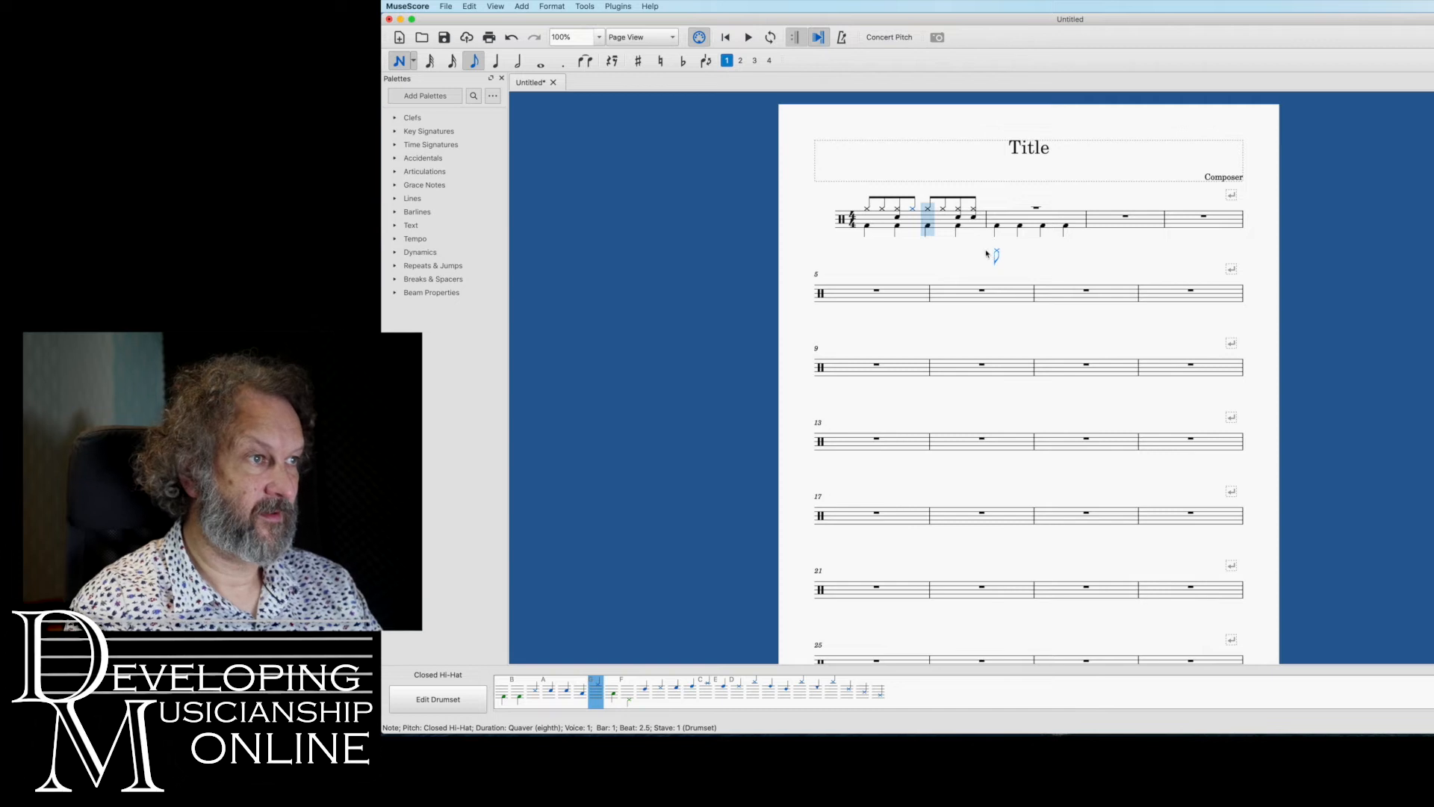
key(Escape)
click(974, 218)
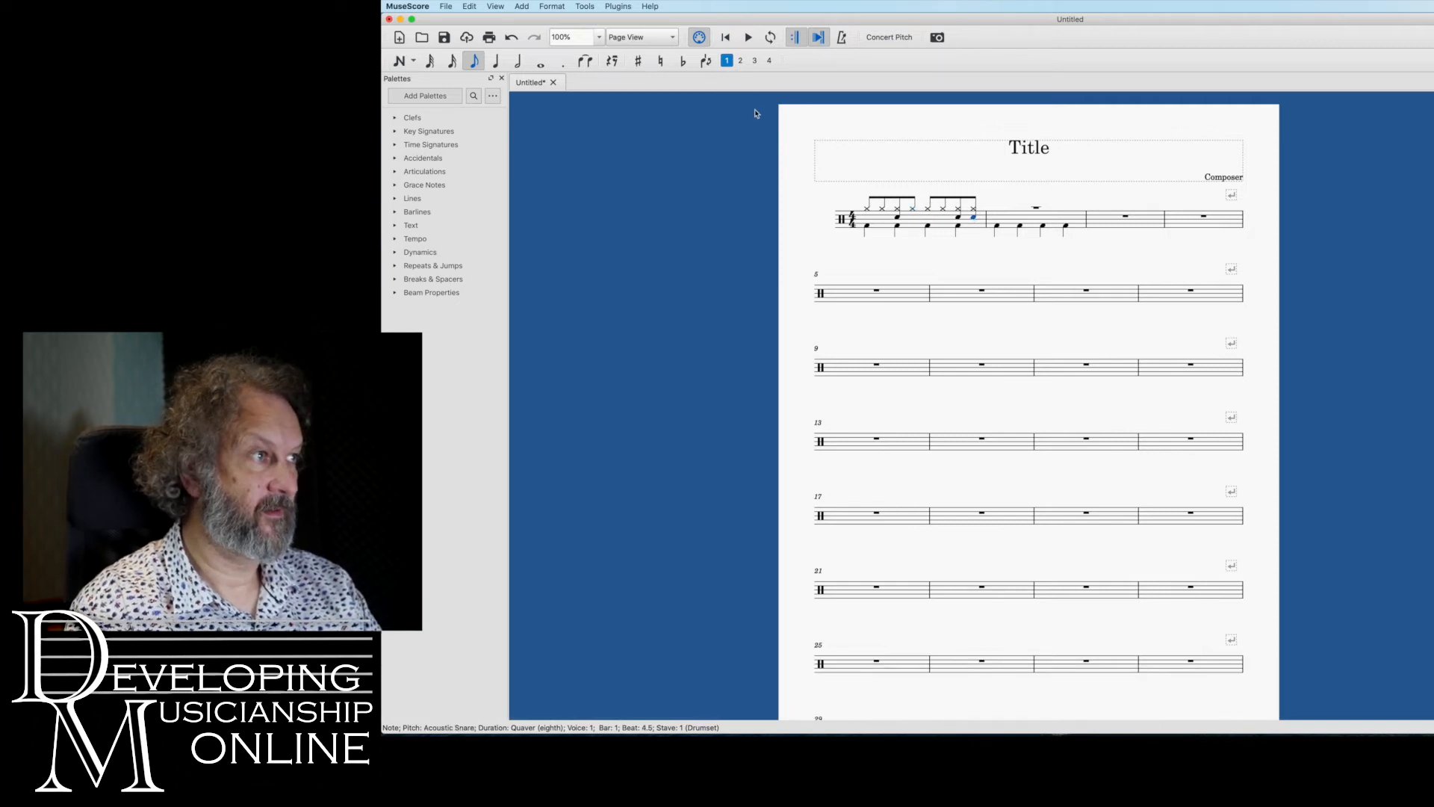
key(Delete)
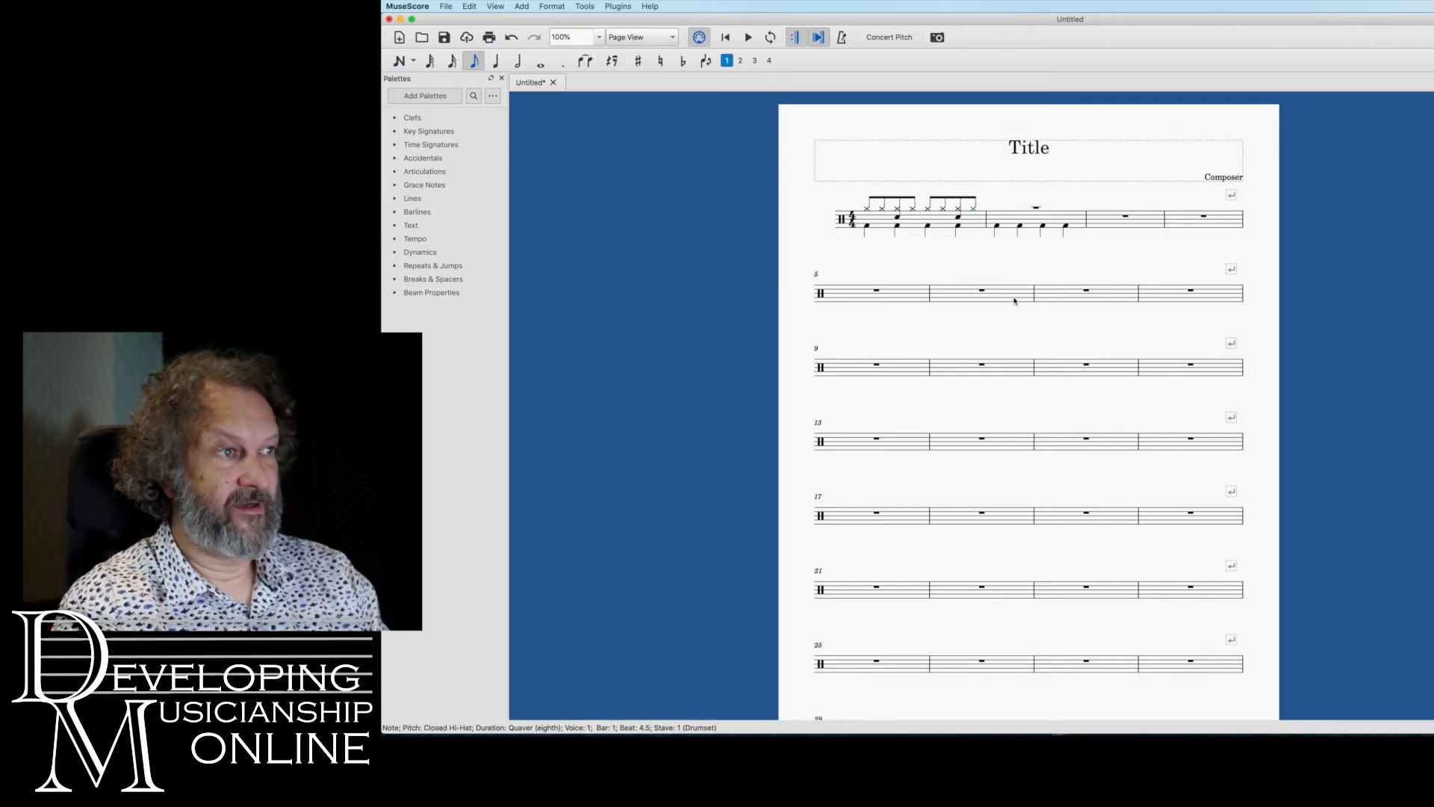
Copy the whole drum pattern of bar 1 and paste it over bar 2
click(942, 218)
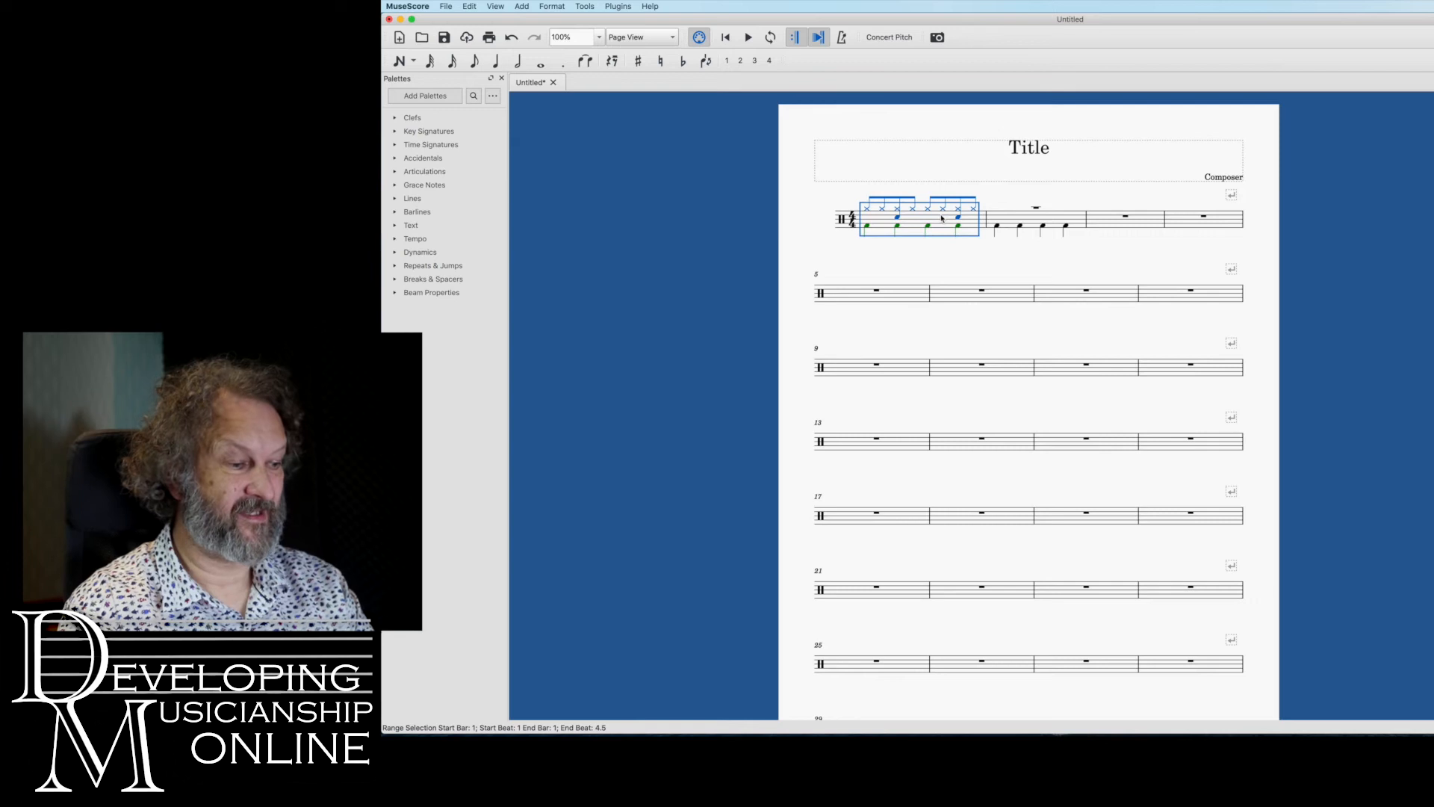
key(super+c)
click(1016, 225)
key(super+v)
key(super+c)
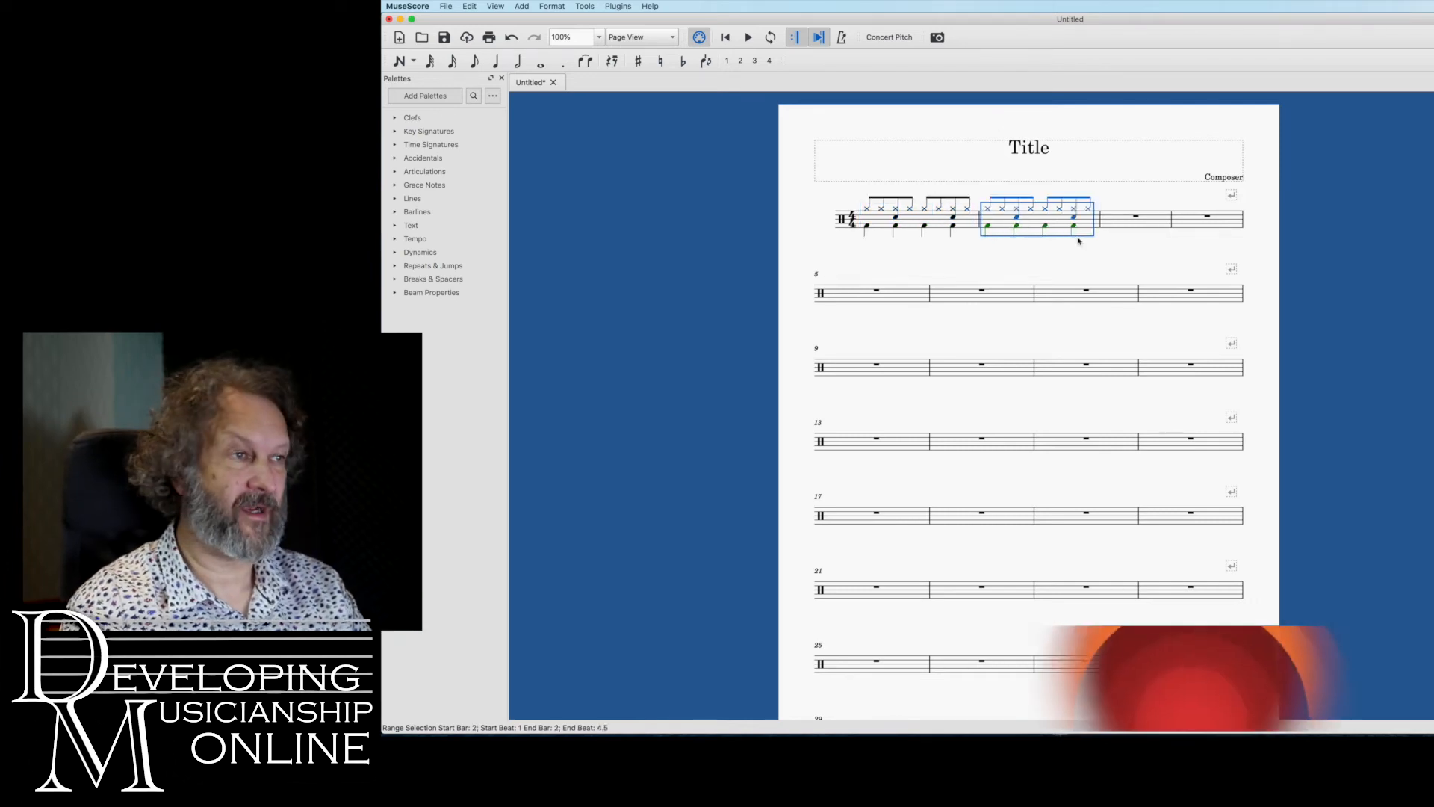
Delete the bass drum crotchets on beats 2 and 4 of bar 2
click(1016, 226)
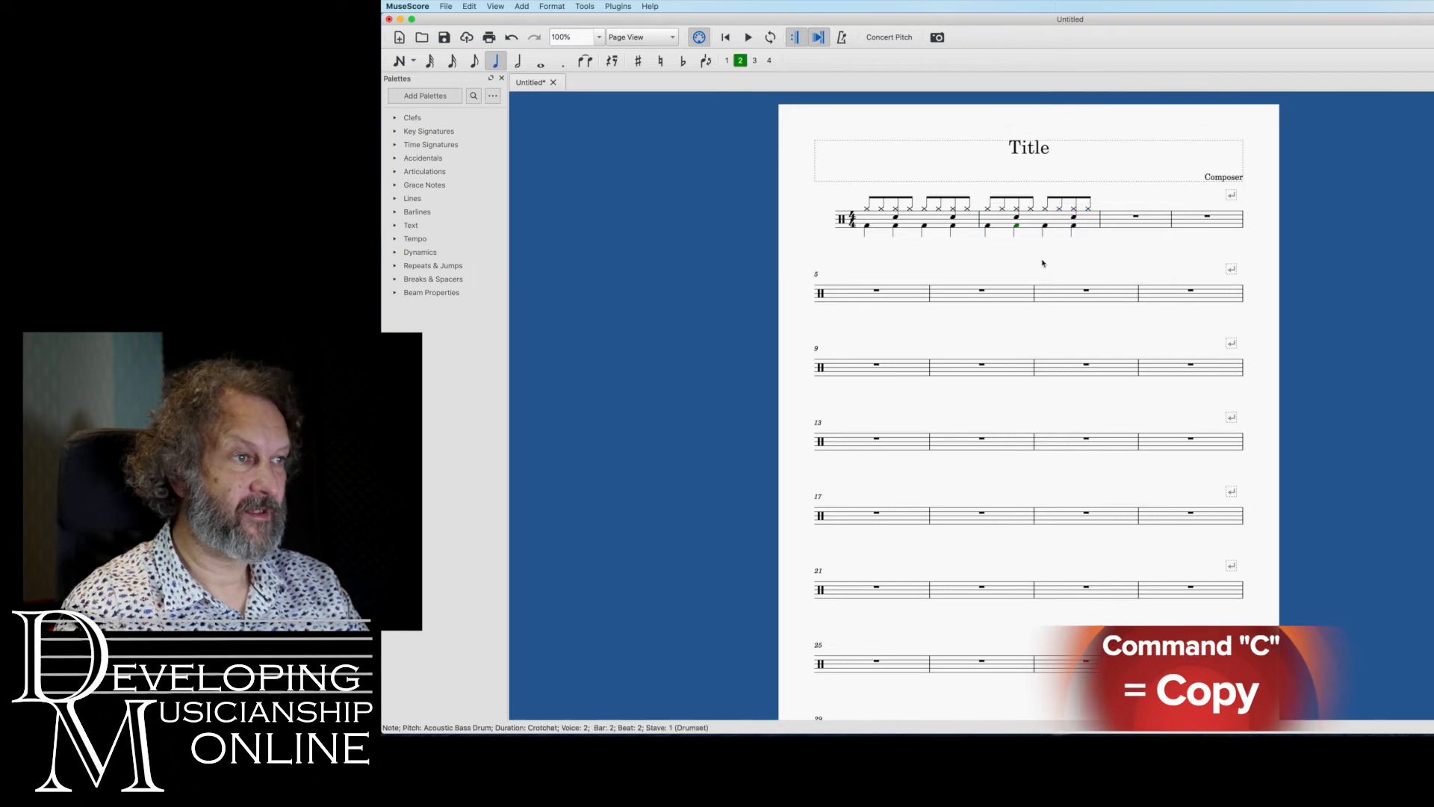
key(Delete)
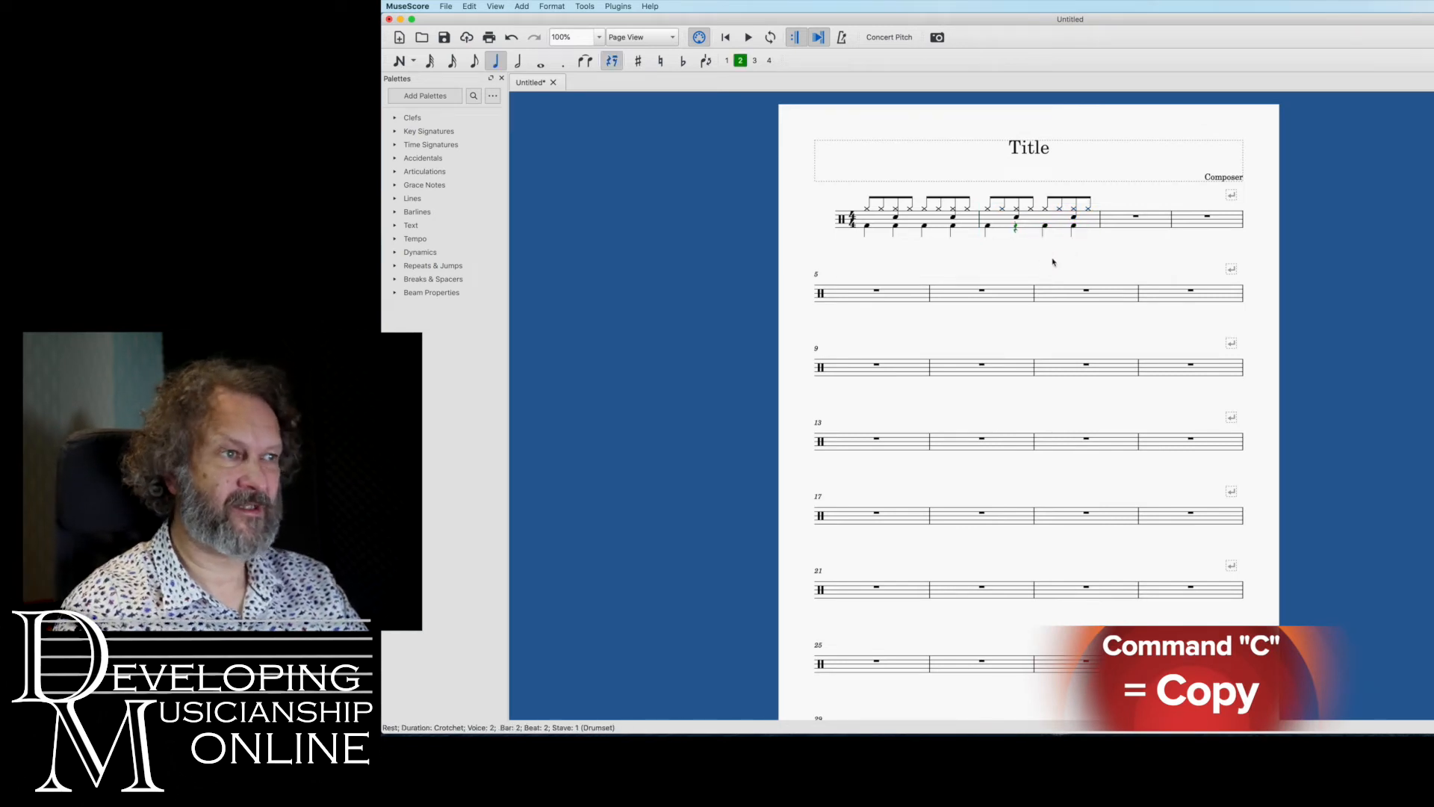
click(1074, 227)
key(Delete)
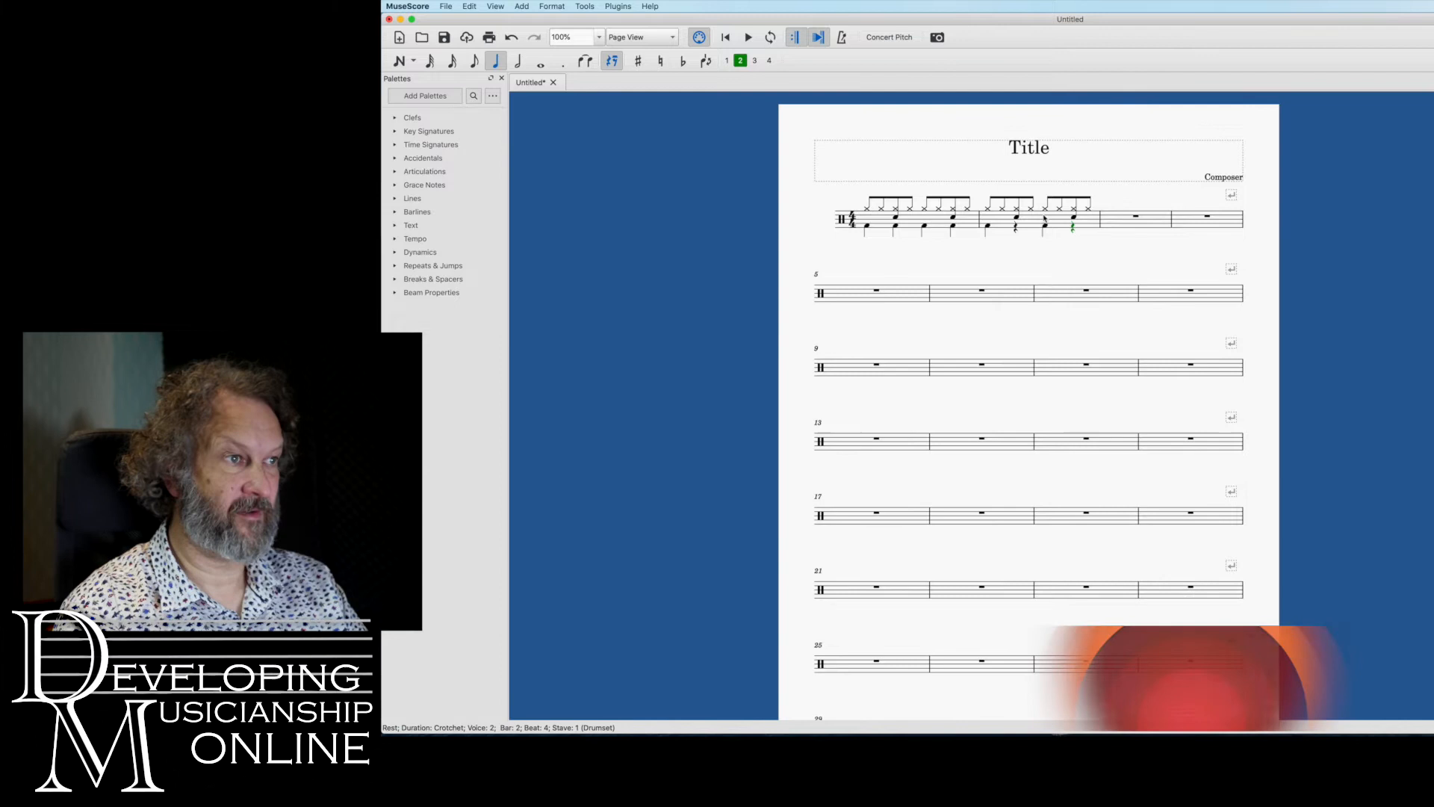
Copy the edited drum pattern of bar 2 and paste it into bar 3
click(1092, 224)
key(super+v)
click(1138, 231)
key(super+v)
Turn the Closed Hi-Hat quavers in bar 3 into continuous semiquavers across all four beats
click(1086, 213)
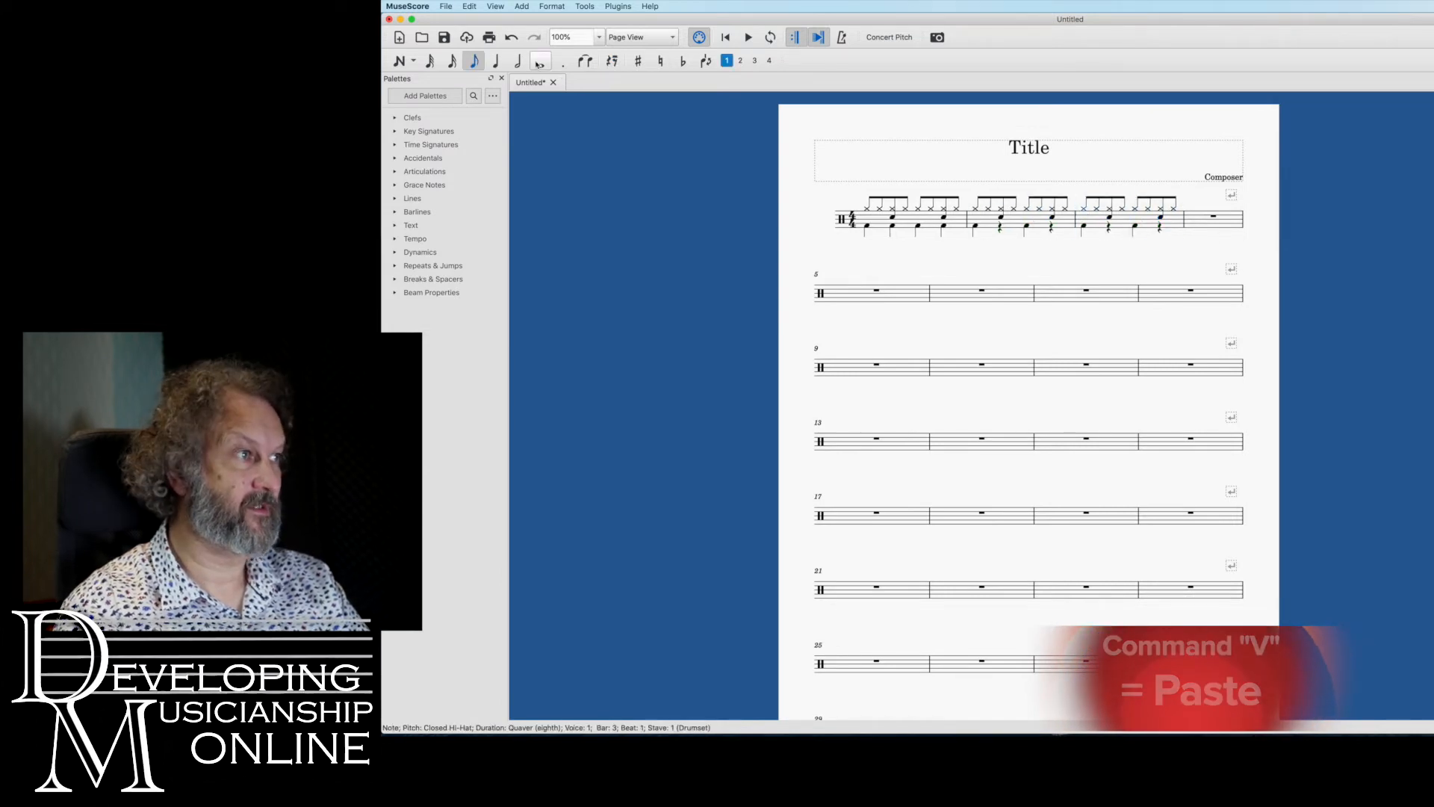
key(4)
key(n)
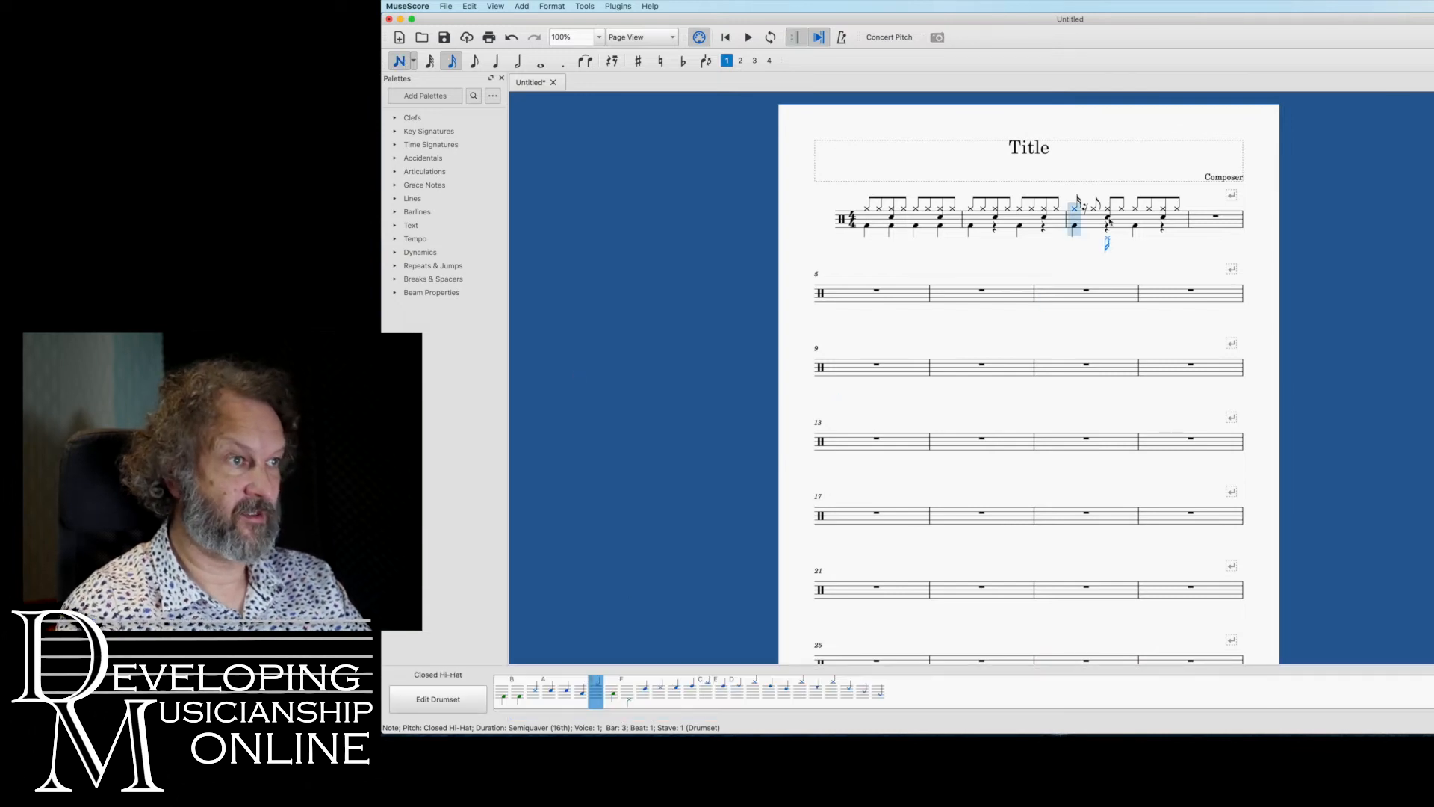
click(1093, 212)
click(1104, 213)
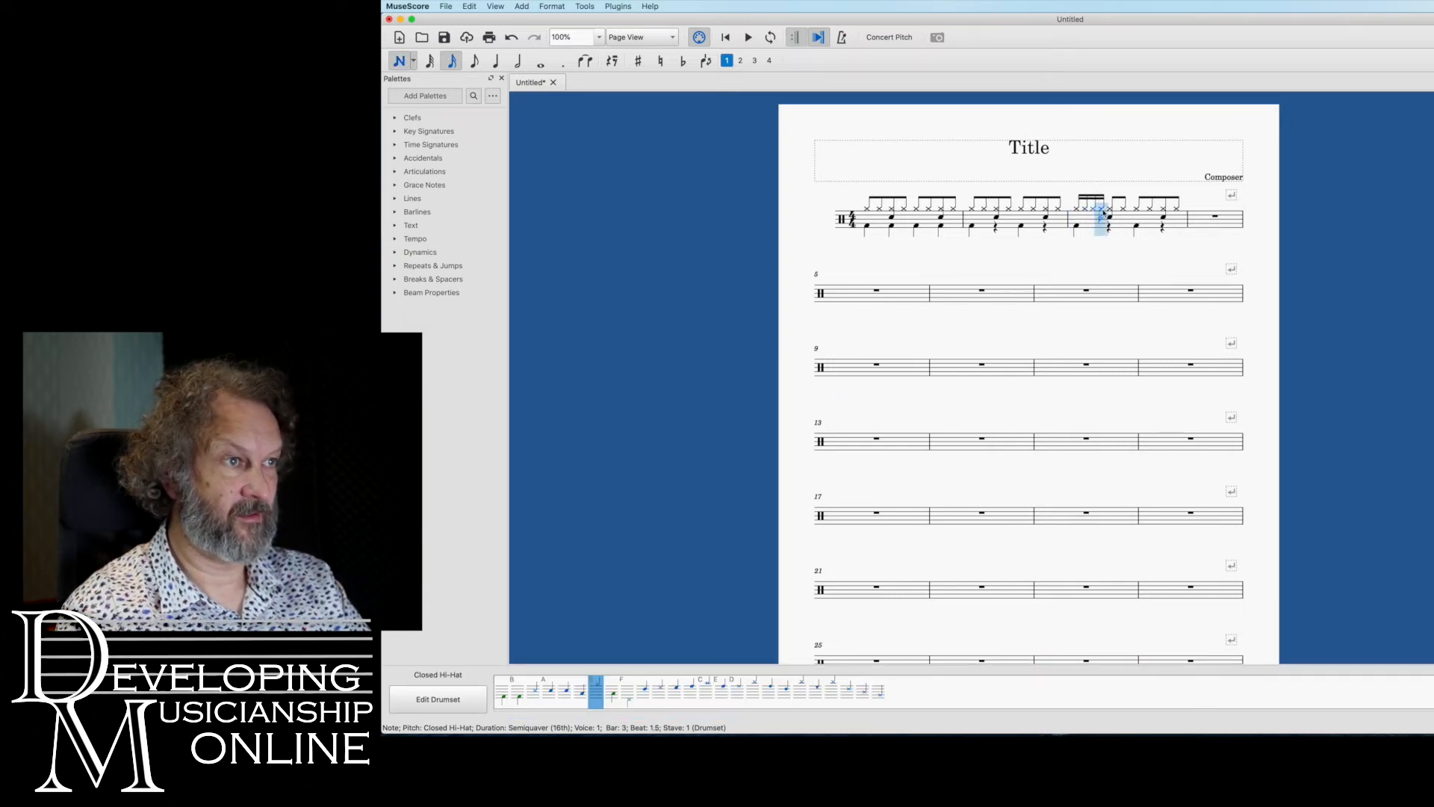
click(1118, 212)
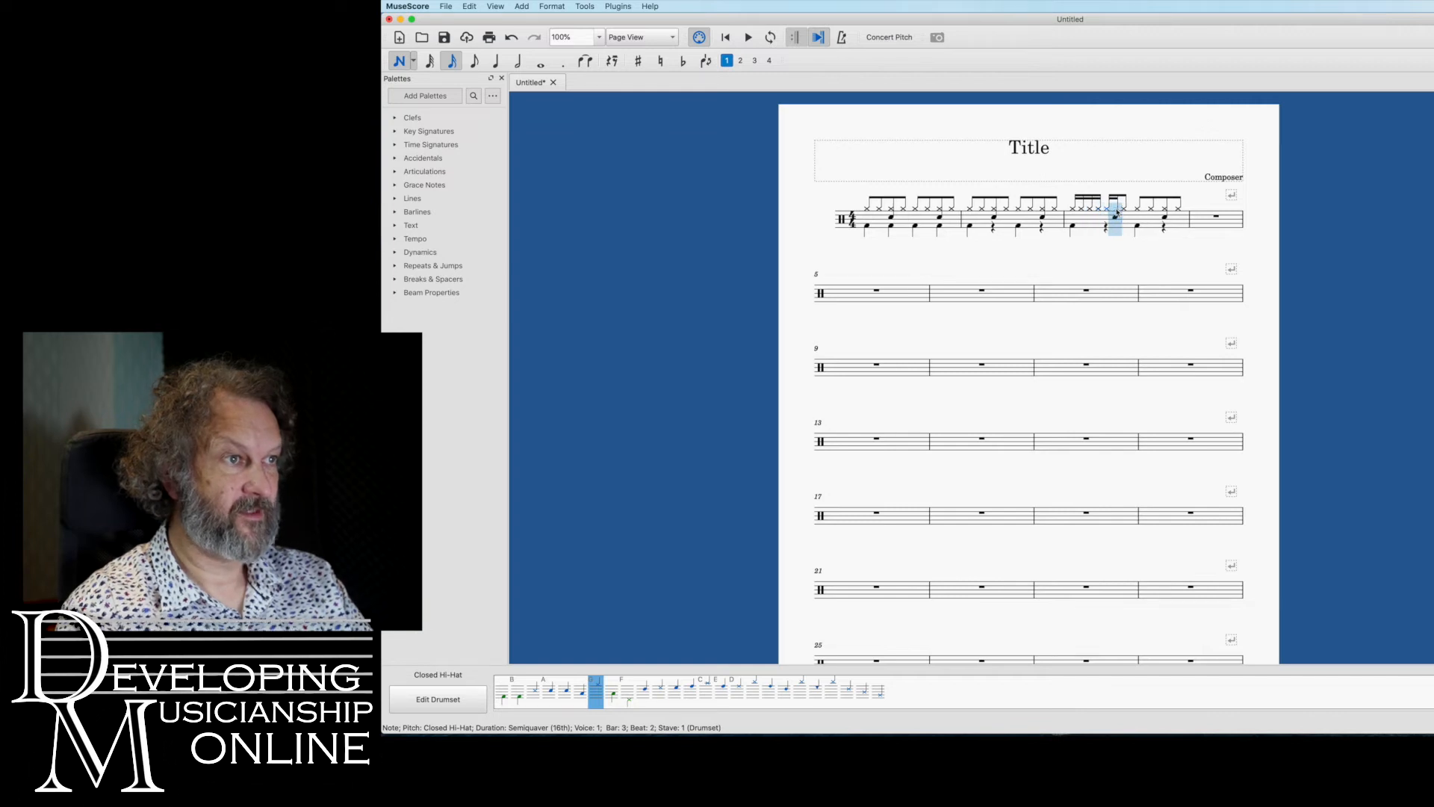
click(1125, 212)
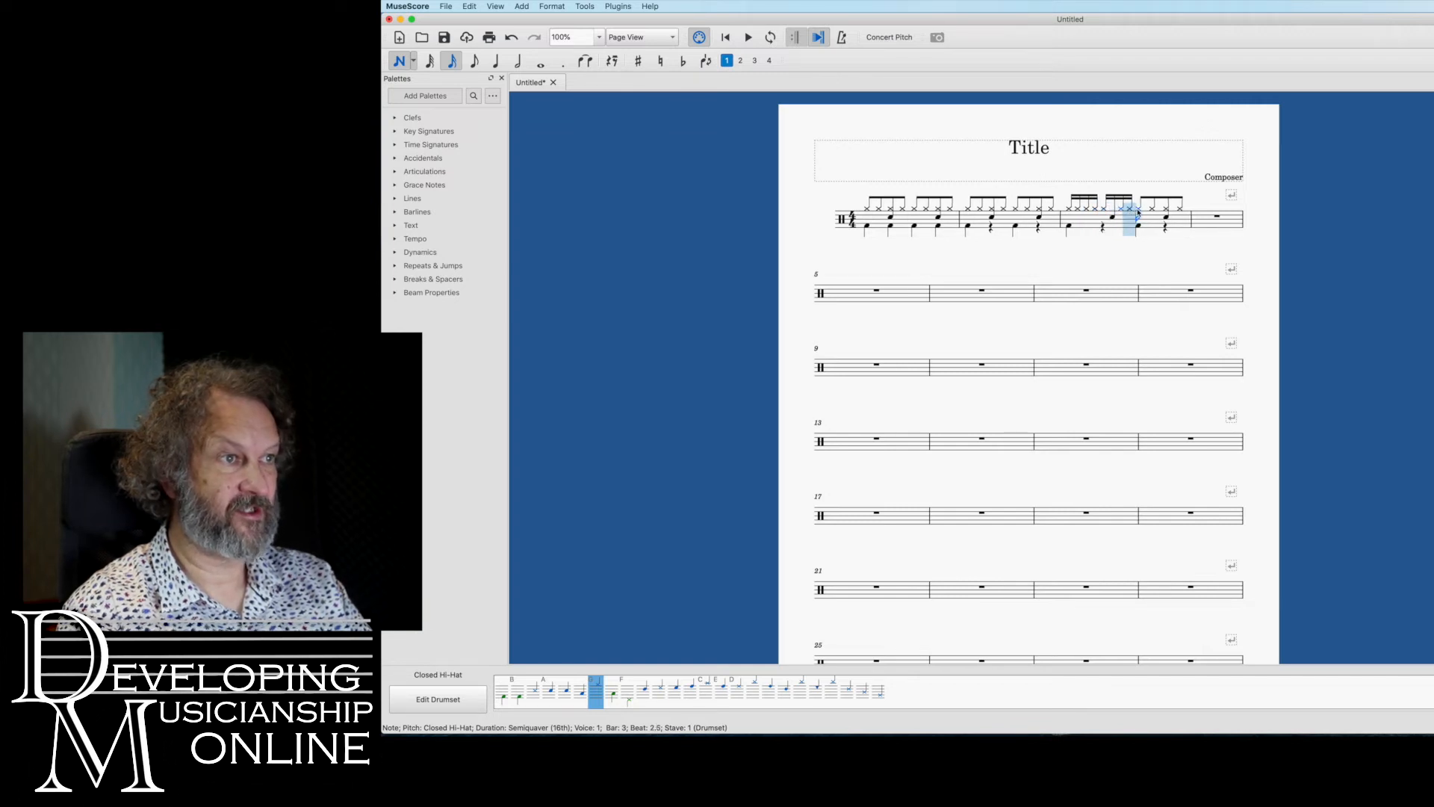
click(1141, 213)
click(1162, 212)
click(1168, 212)
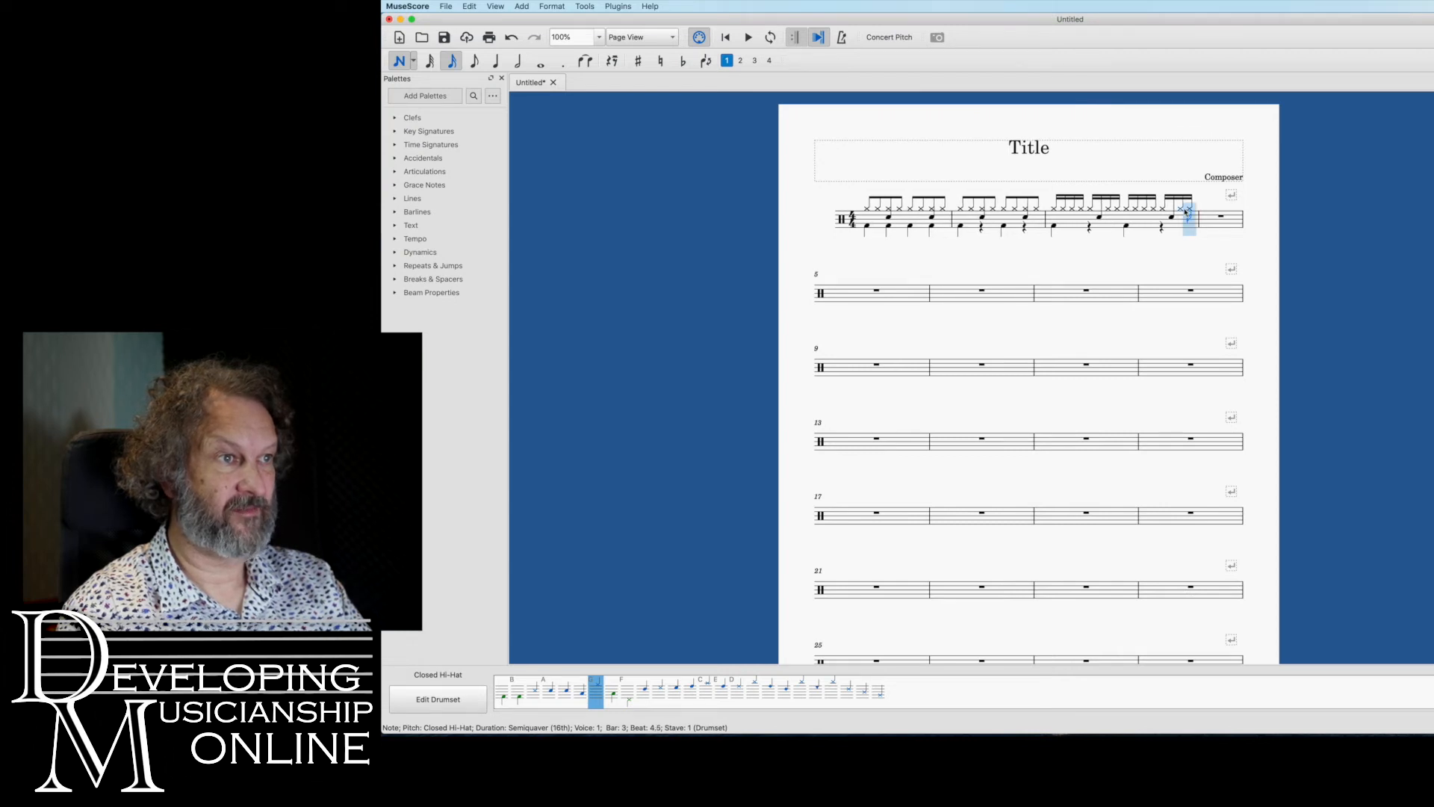
click(1185, 211)
key(Escape)
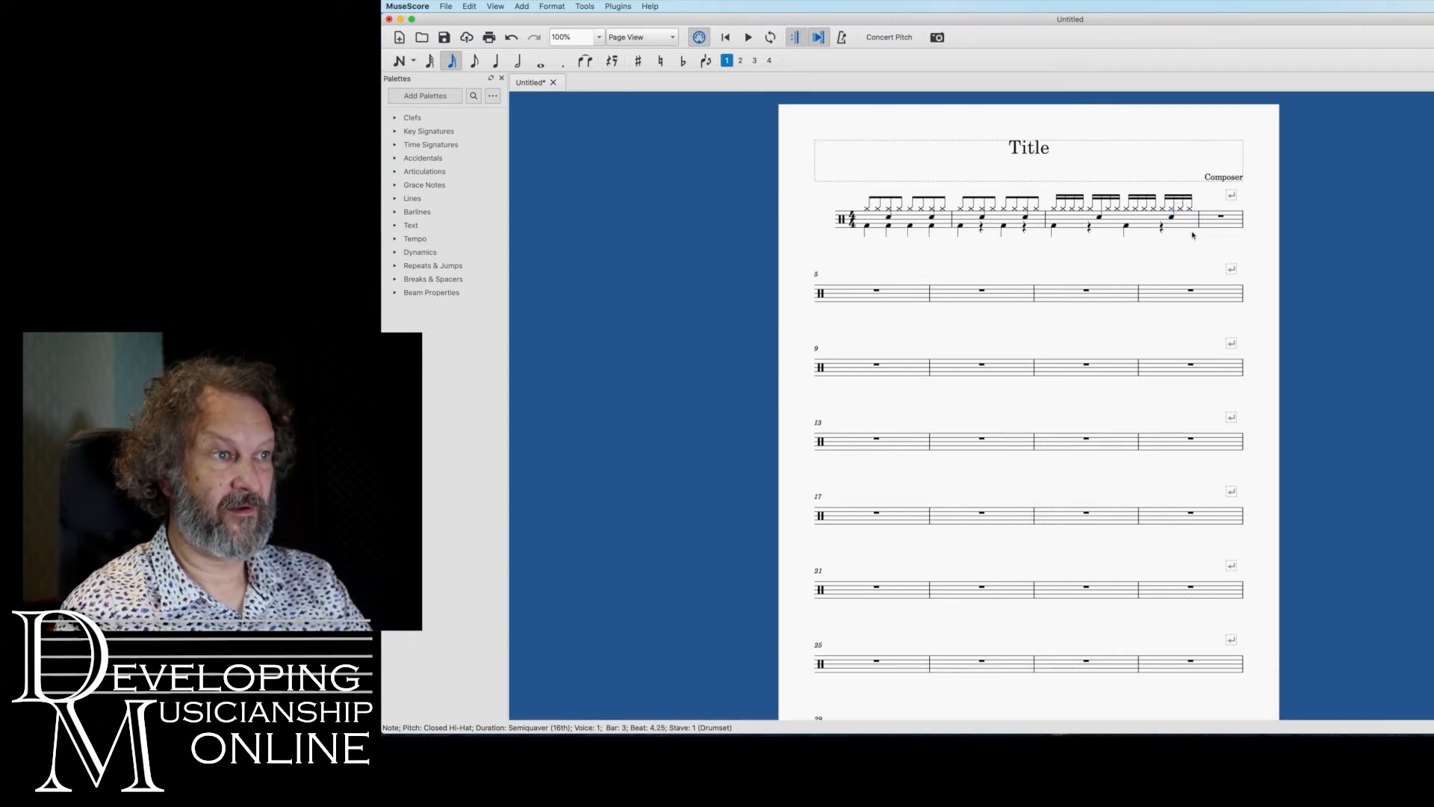
Delete the displaced snare notes just after beats 2 and 4 in bar 3 and refill the semiquaver rest after beat 2 with a Closed Hi-Hat
click(1172, 219)
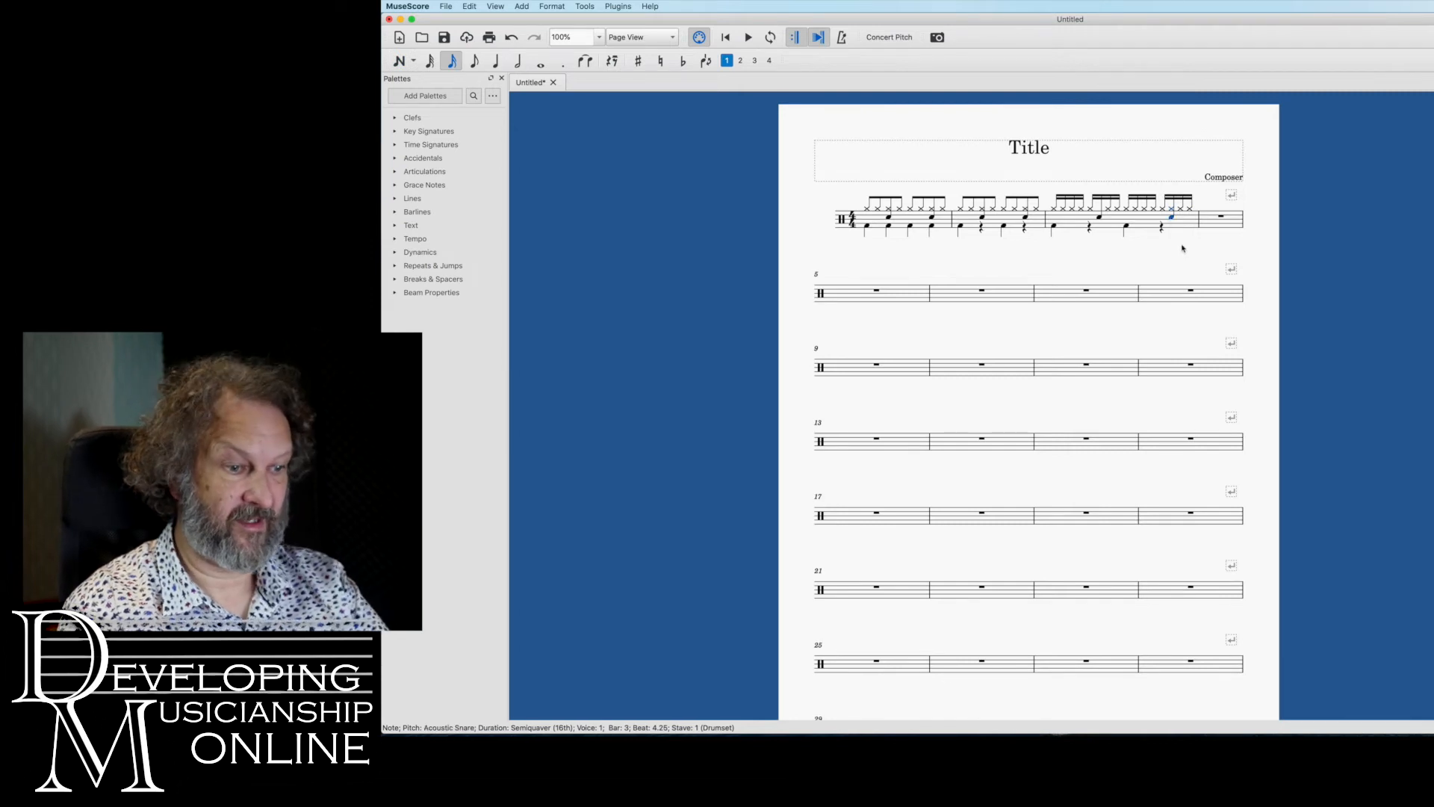
click(1100, 210)
key(Delete)
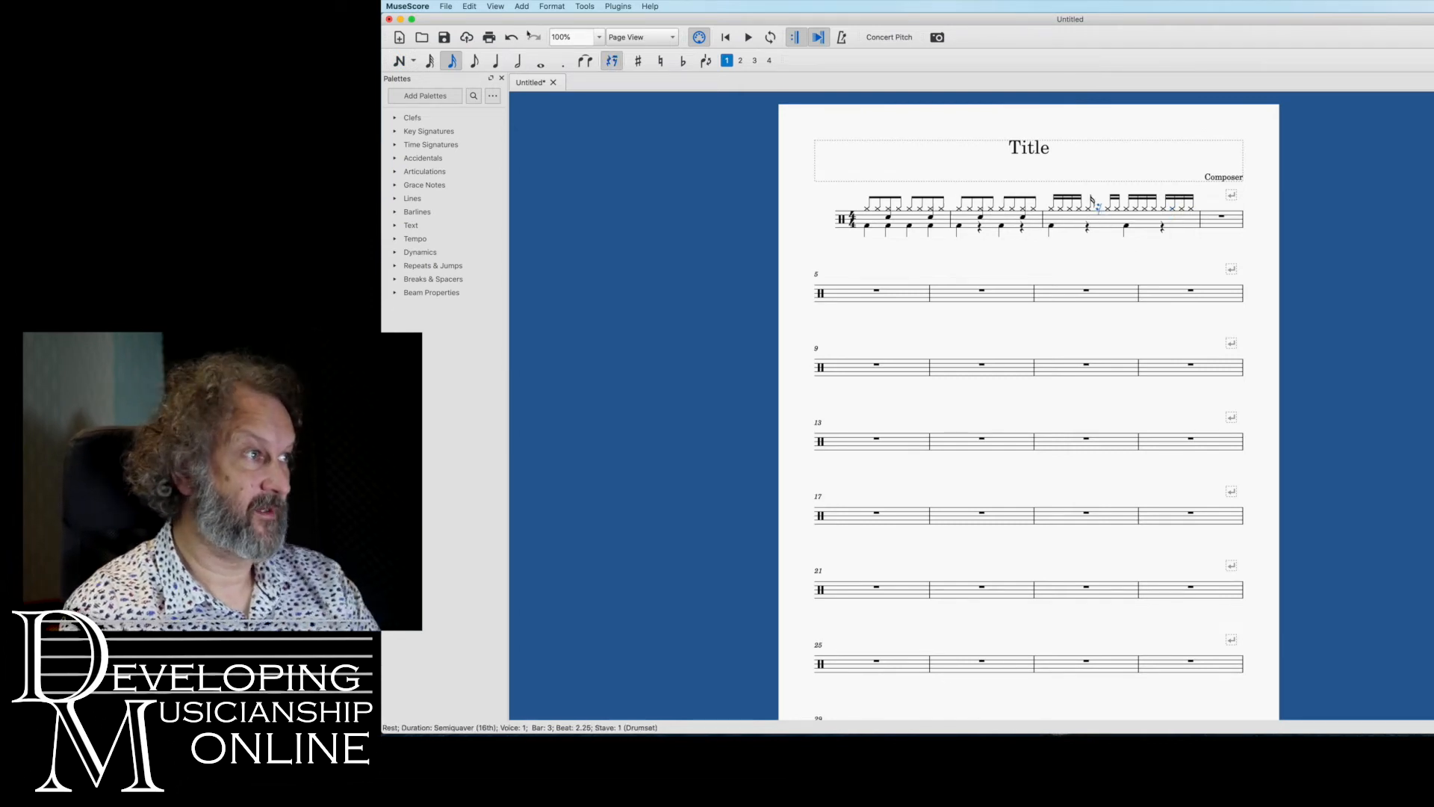
click(400, 61)
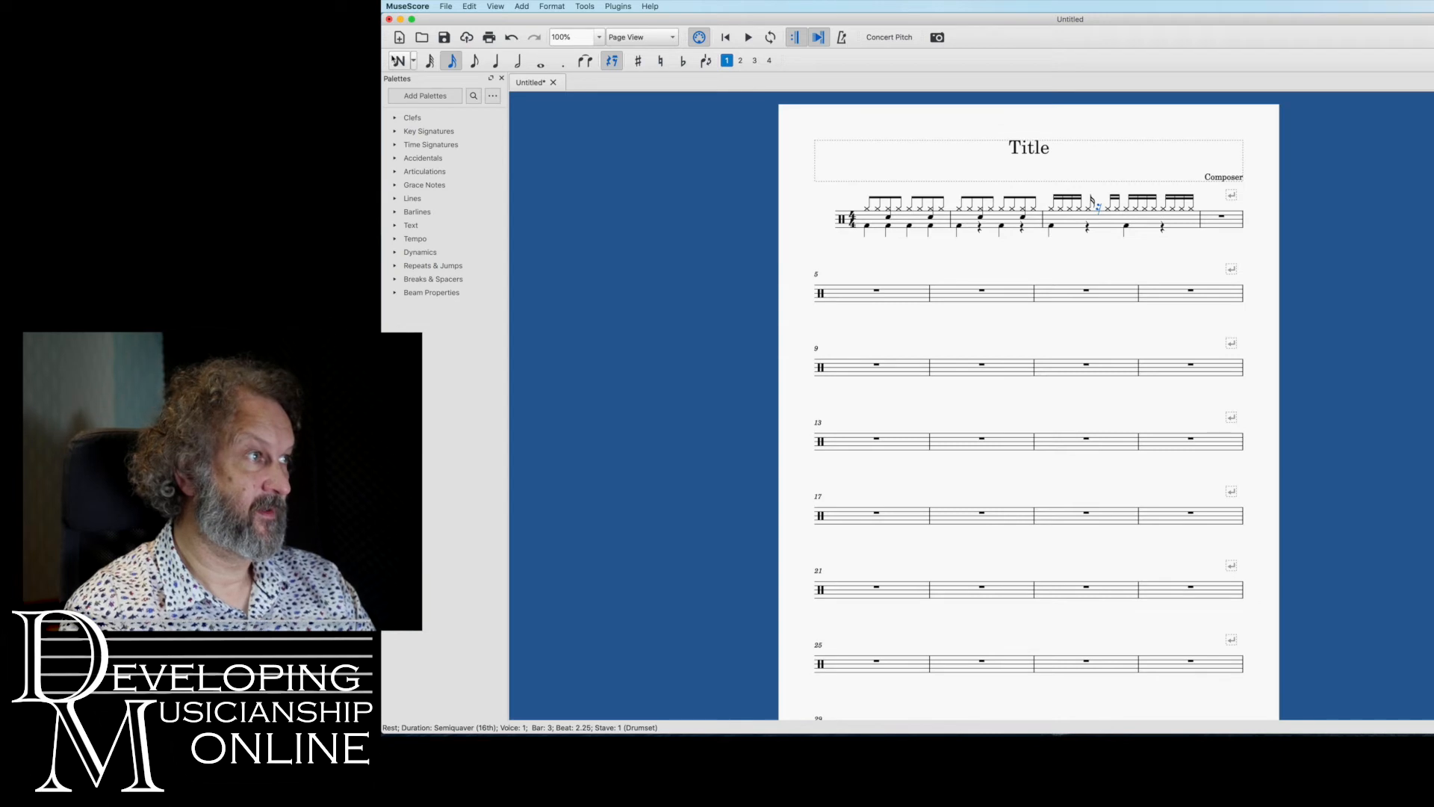
click(1100, 208)
Add Acoustic Snare semiquavers beneath the hi-hats on beats 2 and 4 of bar 3
click(549, 691)
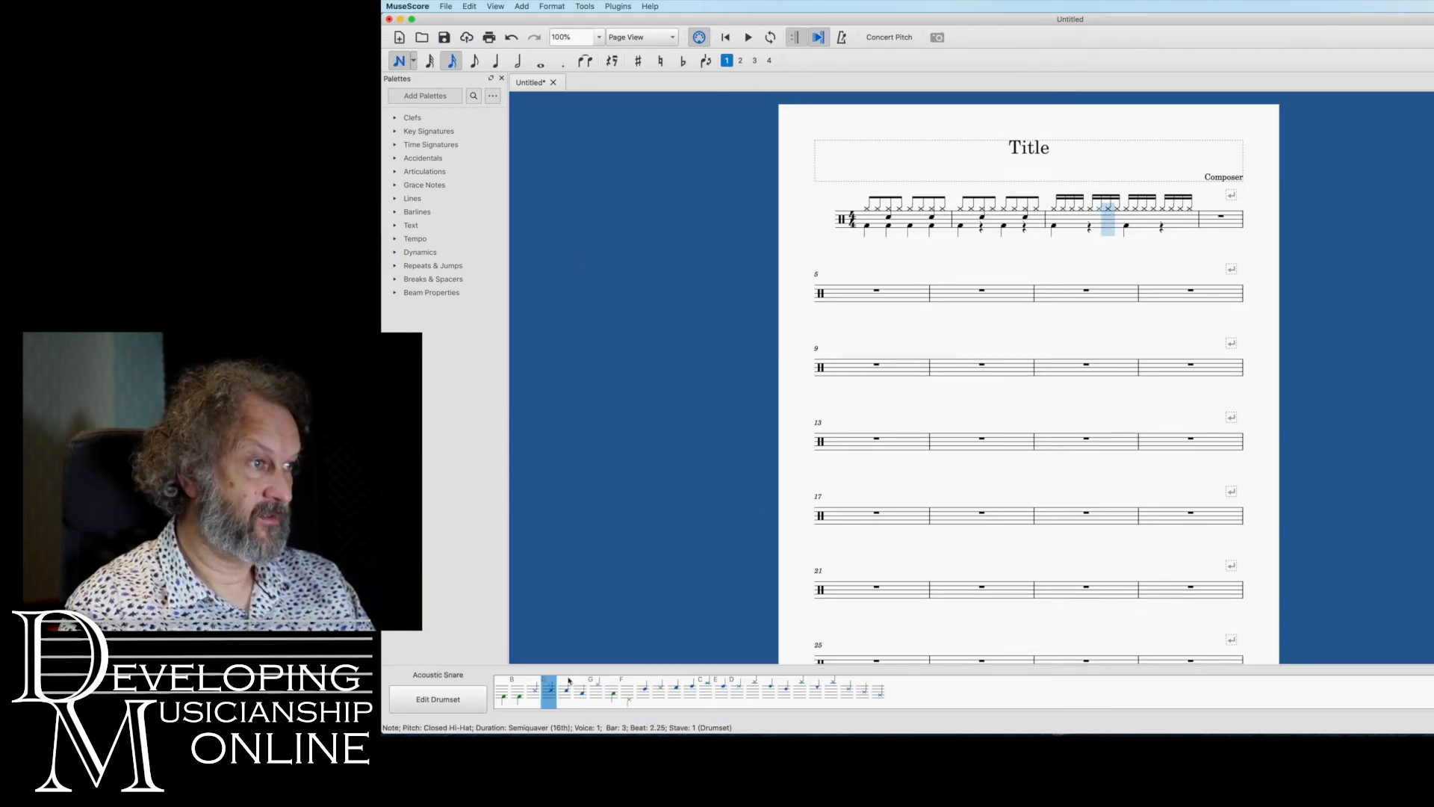
click(1091, 217)
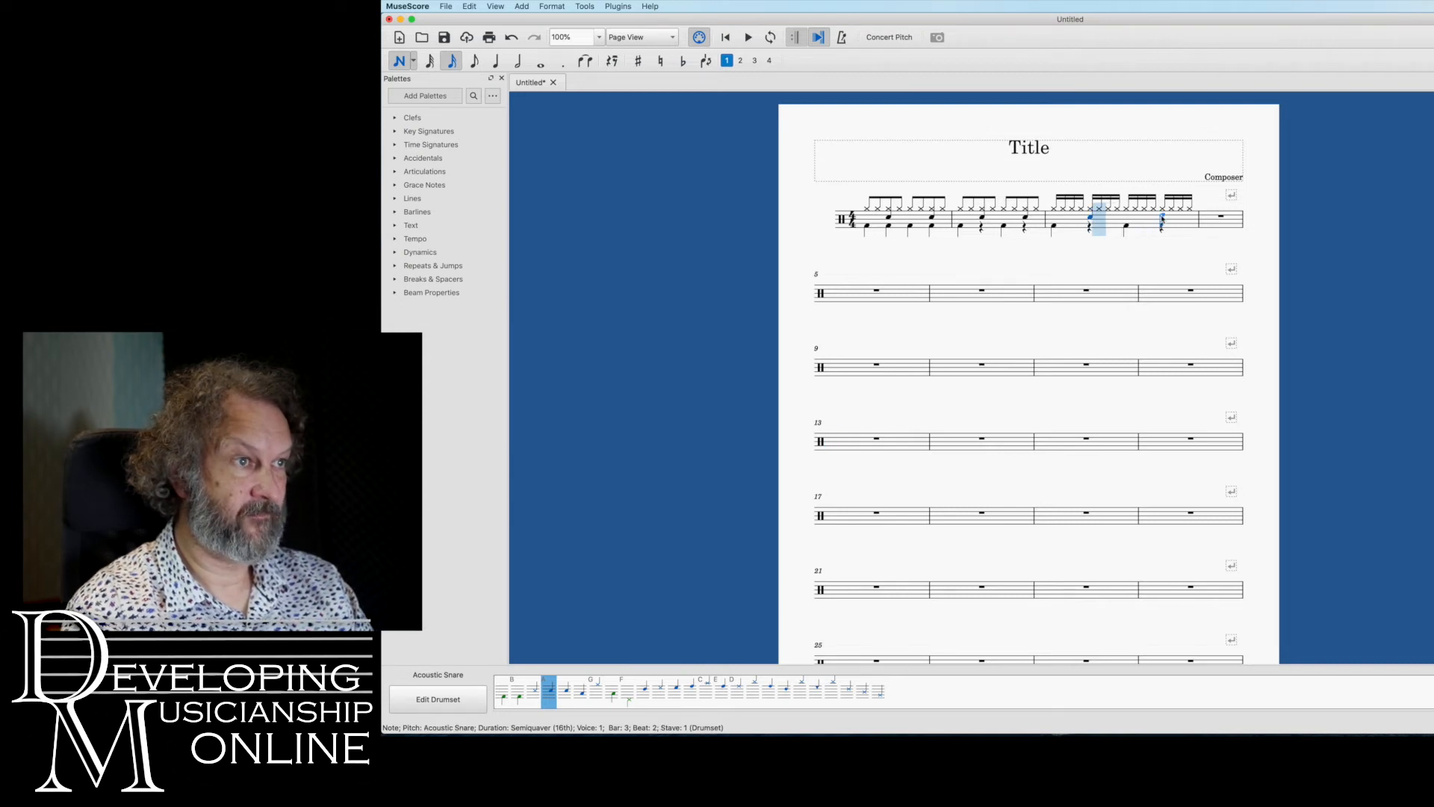
click(1155, 218)
key(Escape)
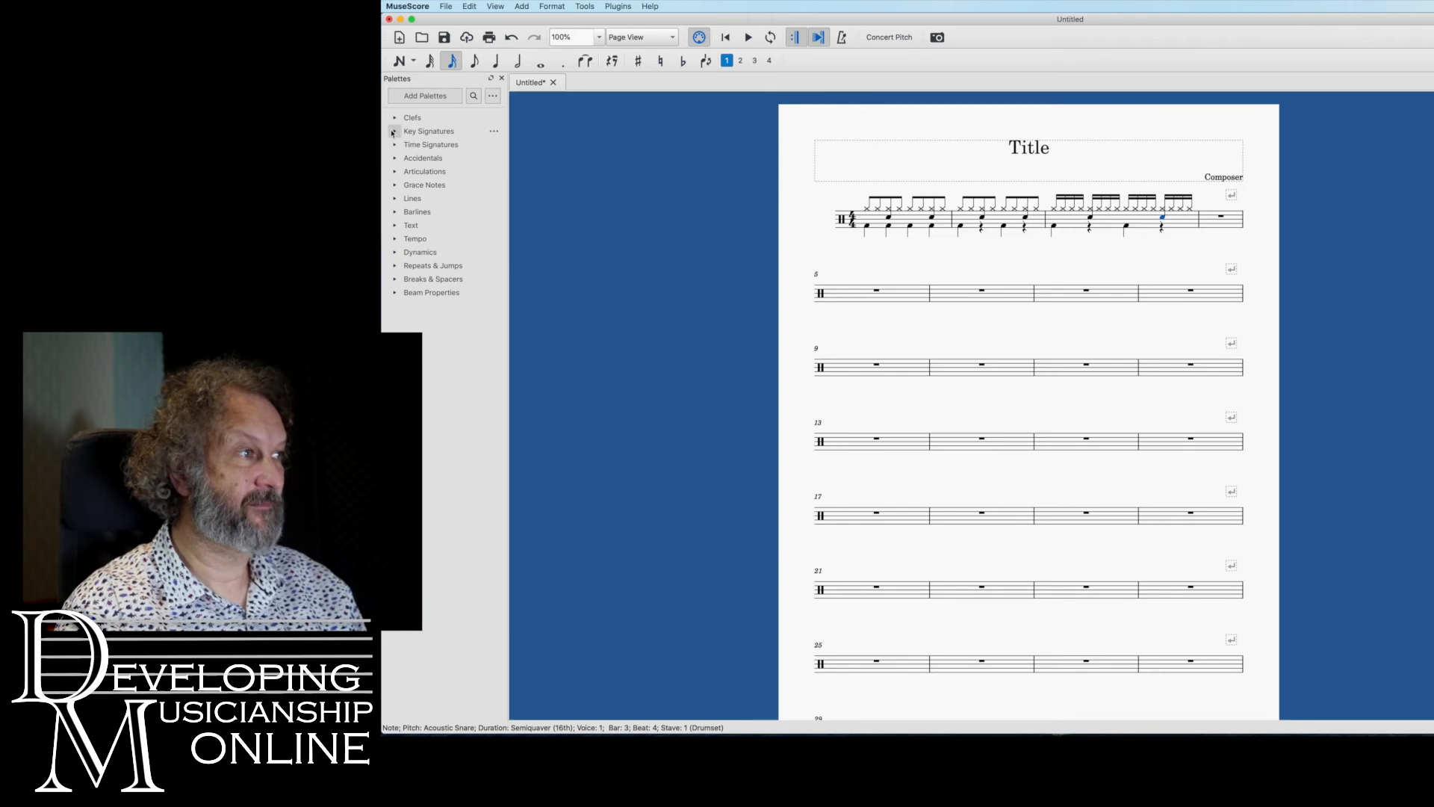
Place a one-bar repeat sign in bar 4 and add a system break after bar 2
click(395, 266)
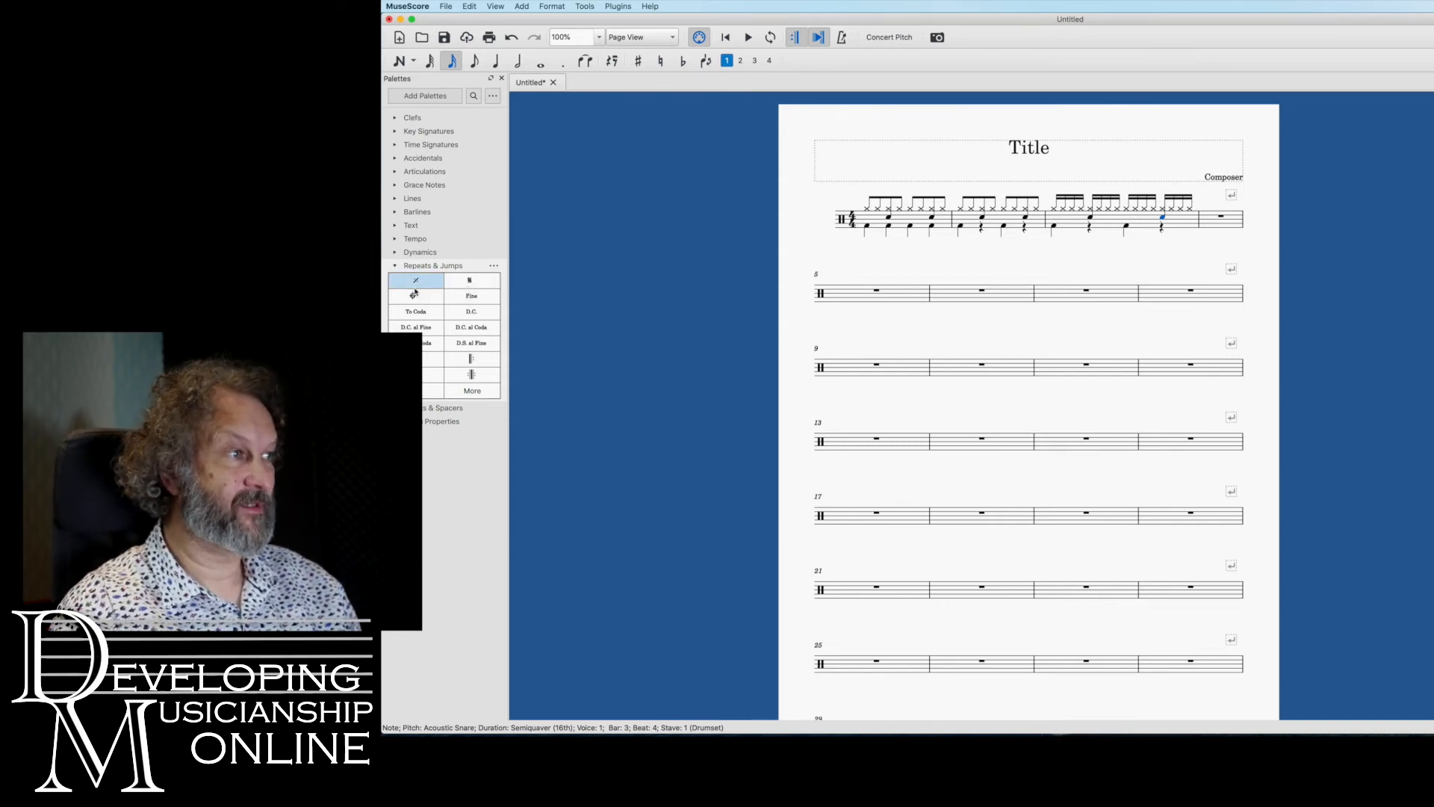
drag(412, 282, 1221, 221)
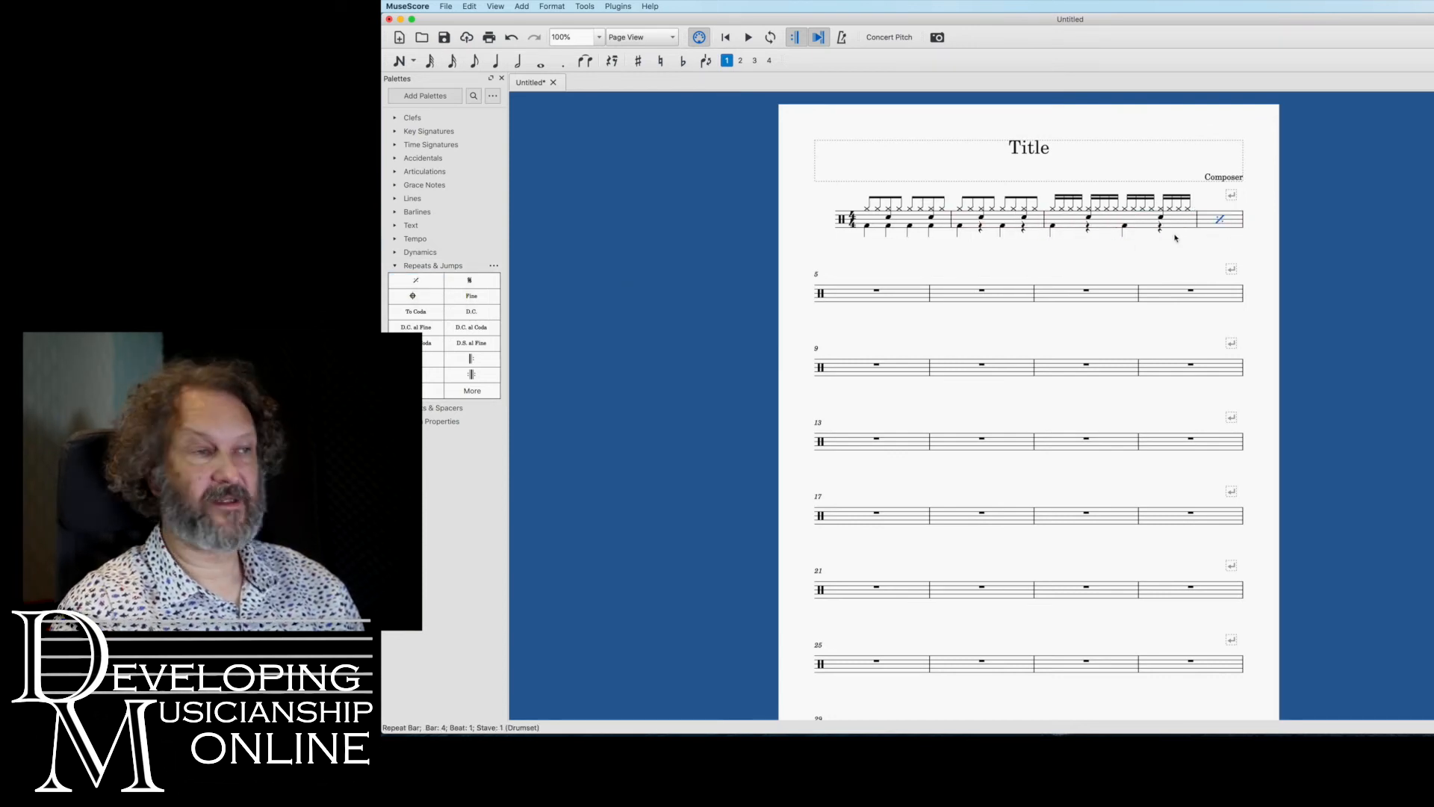
click(1044, 221)
key(Return)
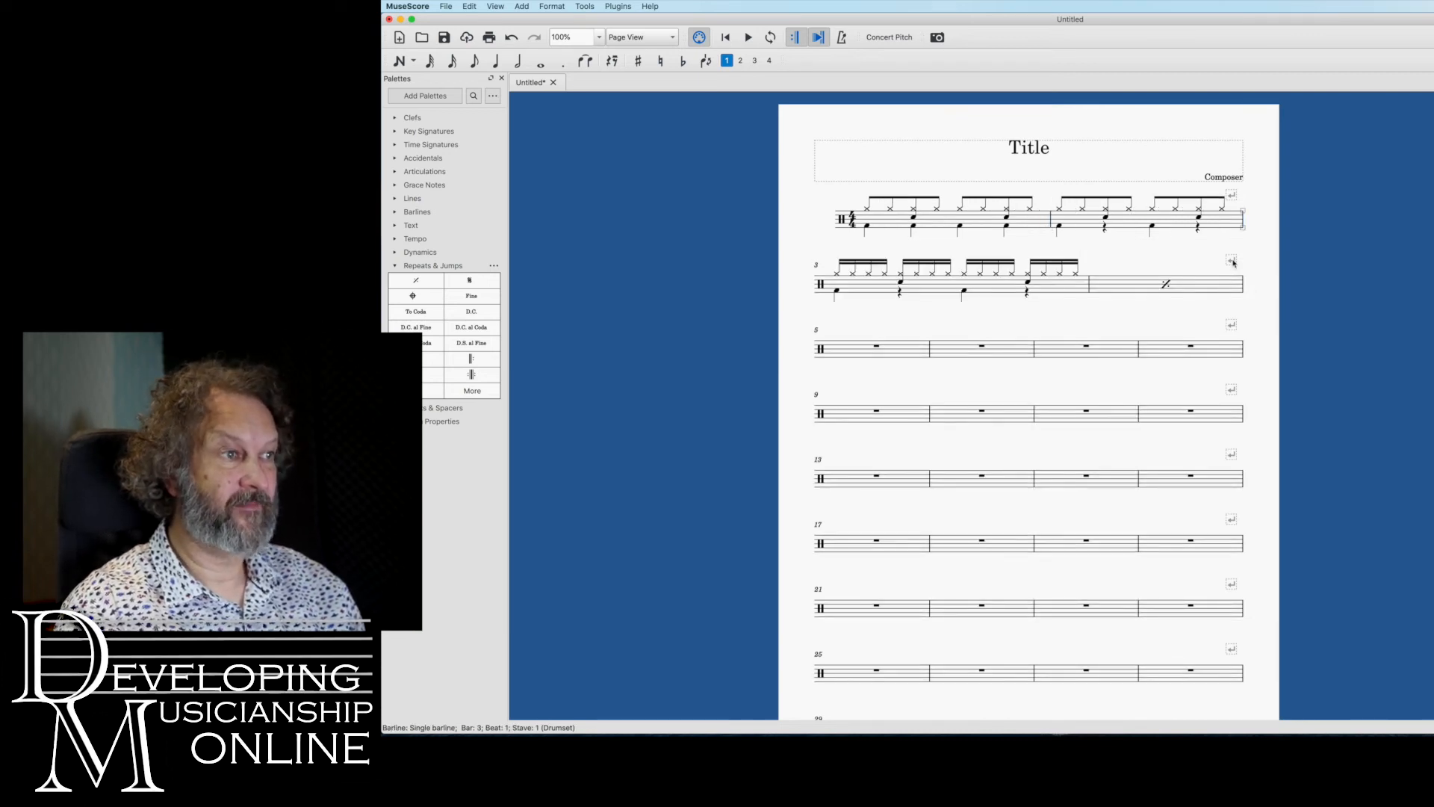
Copy the bar repeat from bar 4 into bars 5 and 6 and add a system break after bar 6
click(1214, 279)
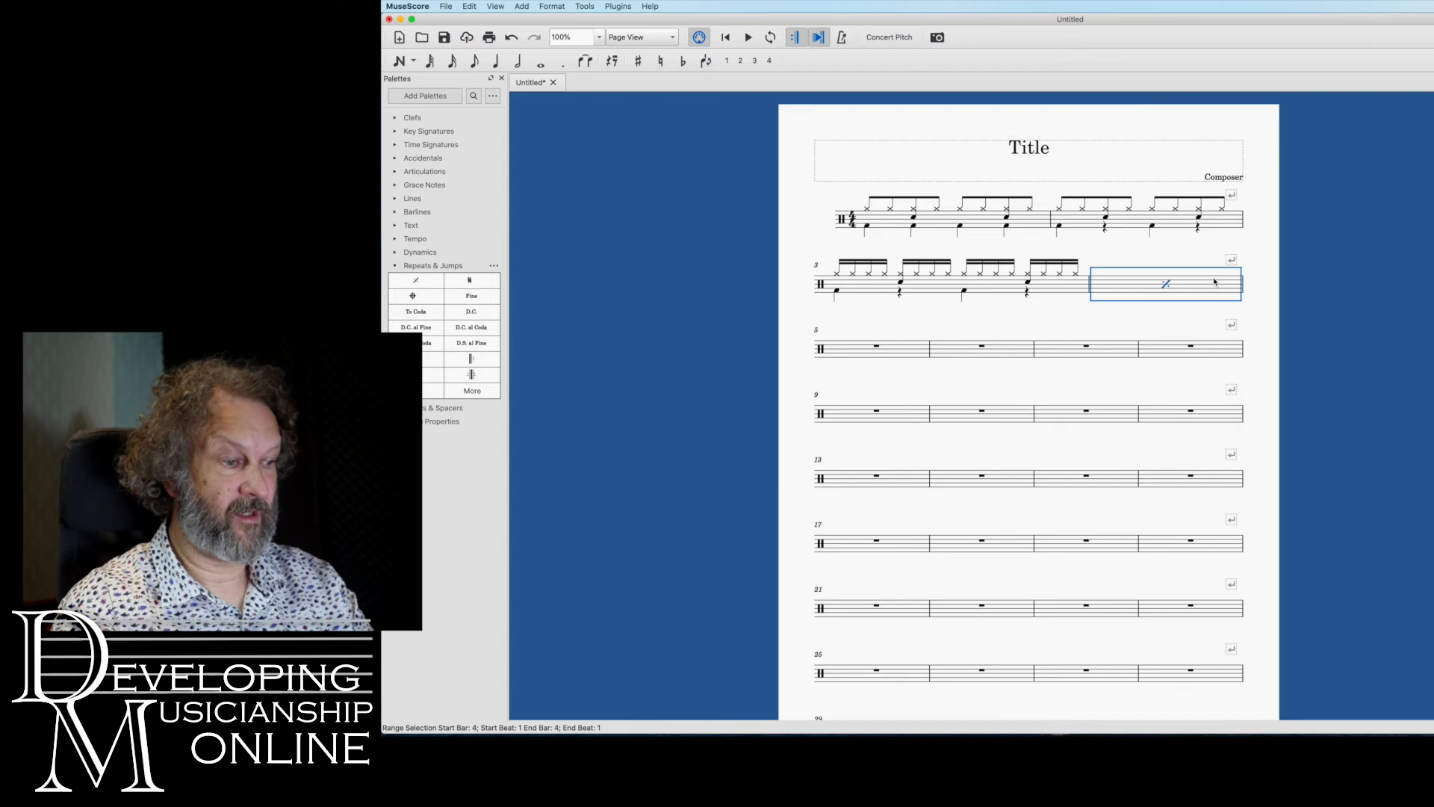
click(891, 352)
key(super+v)
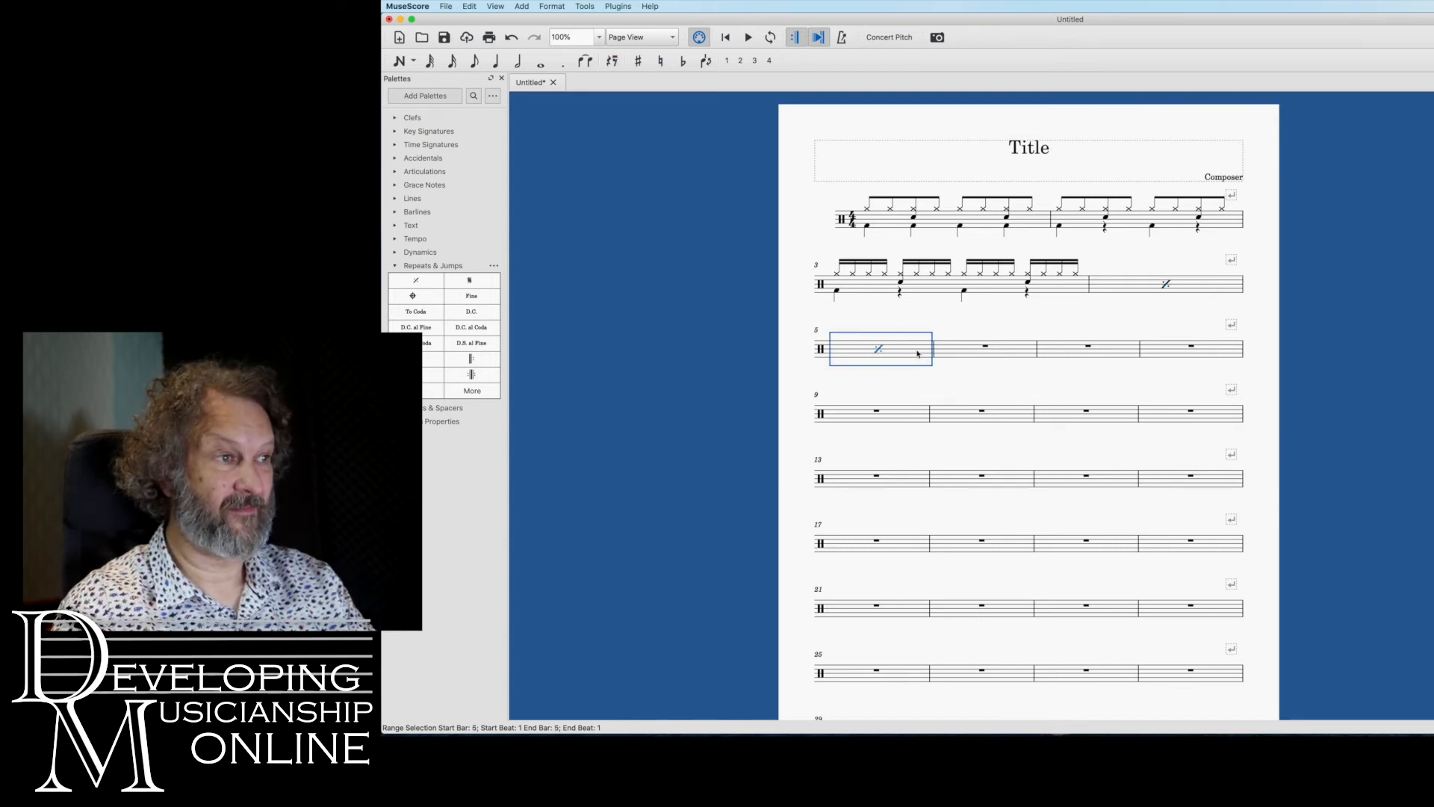
click(1002, 353)
key(super+v)
click(1038, 352)
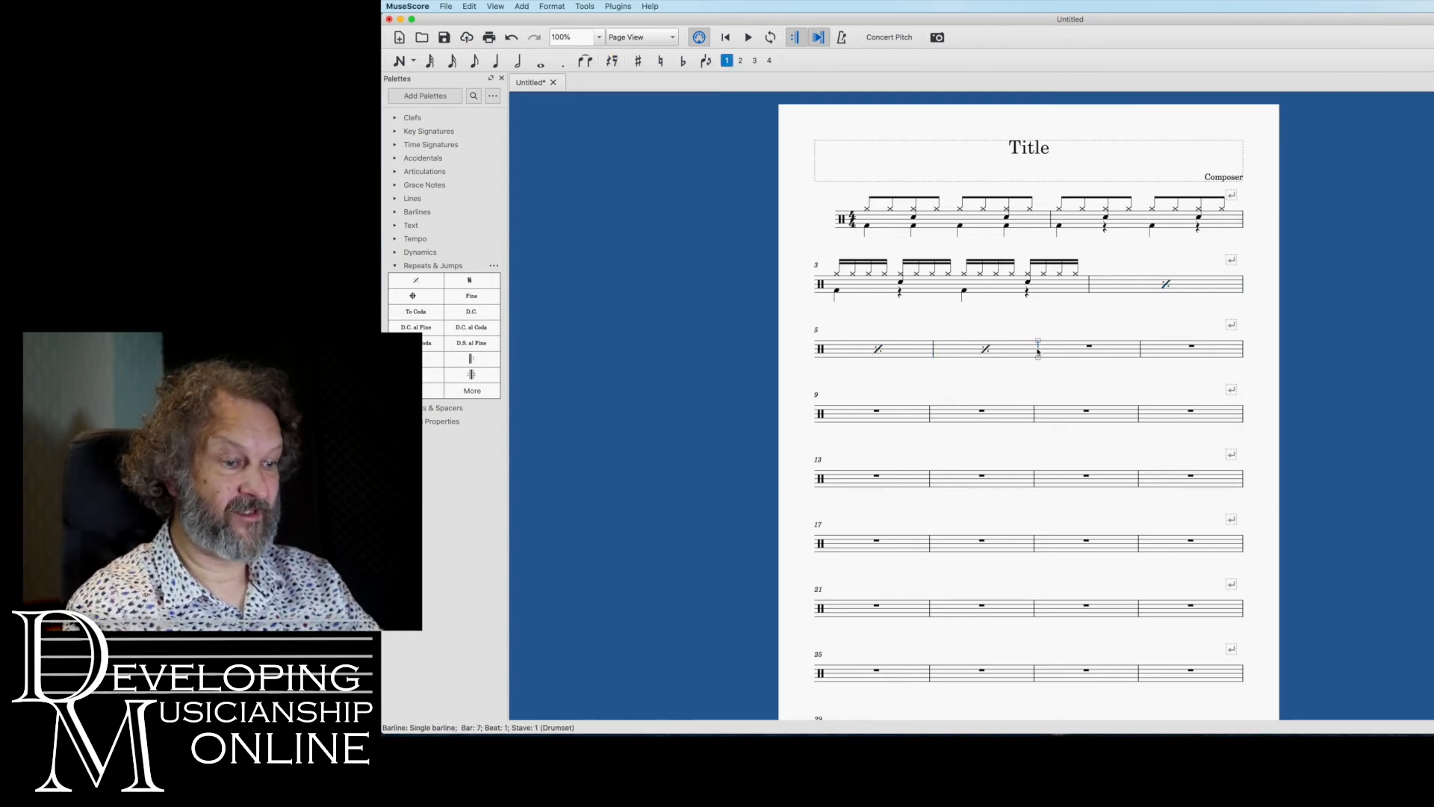
key(Return)
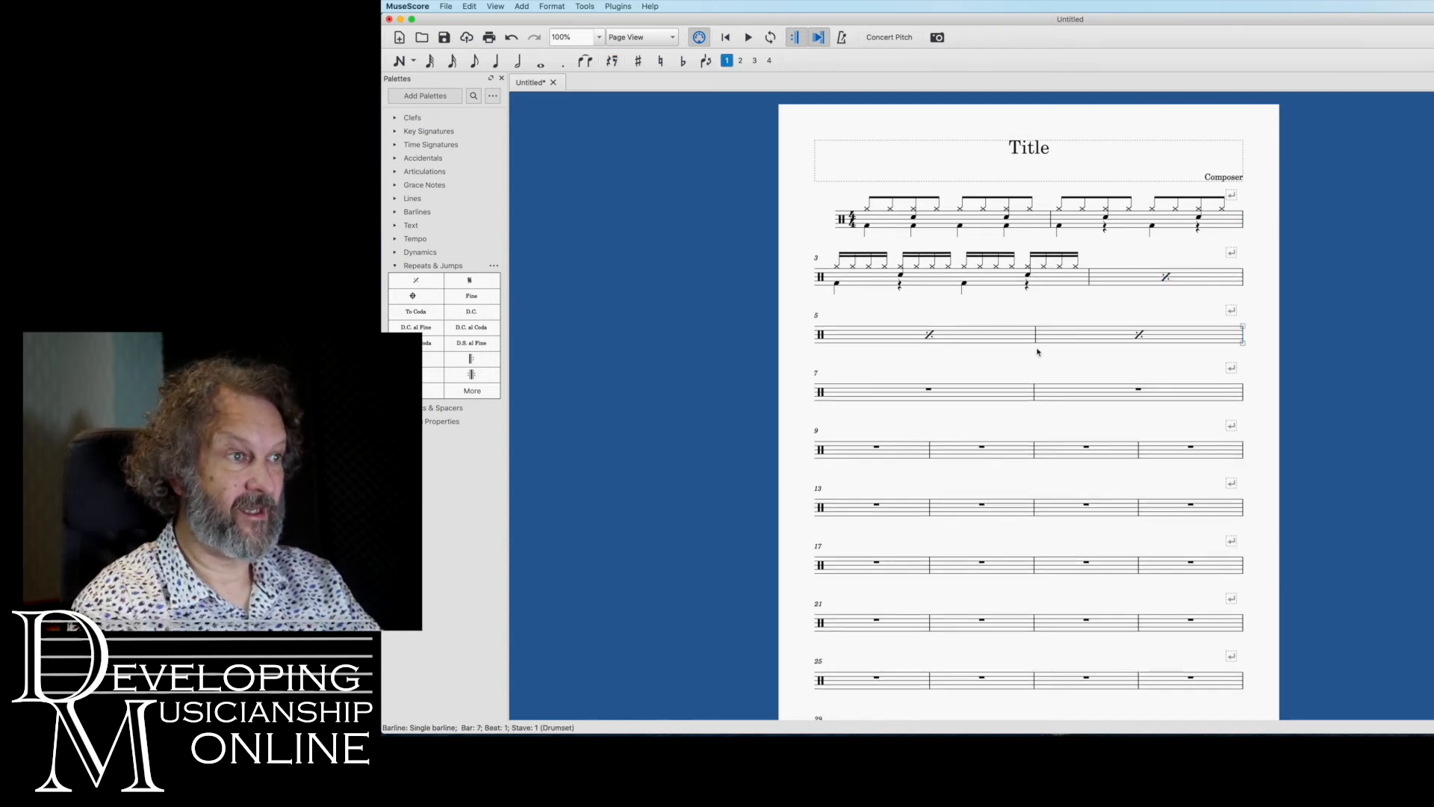
Add a stave text reading "2" to bar 4 and centre it above the repeat sign
click(1167, 278)
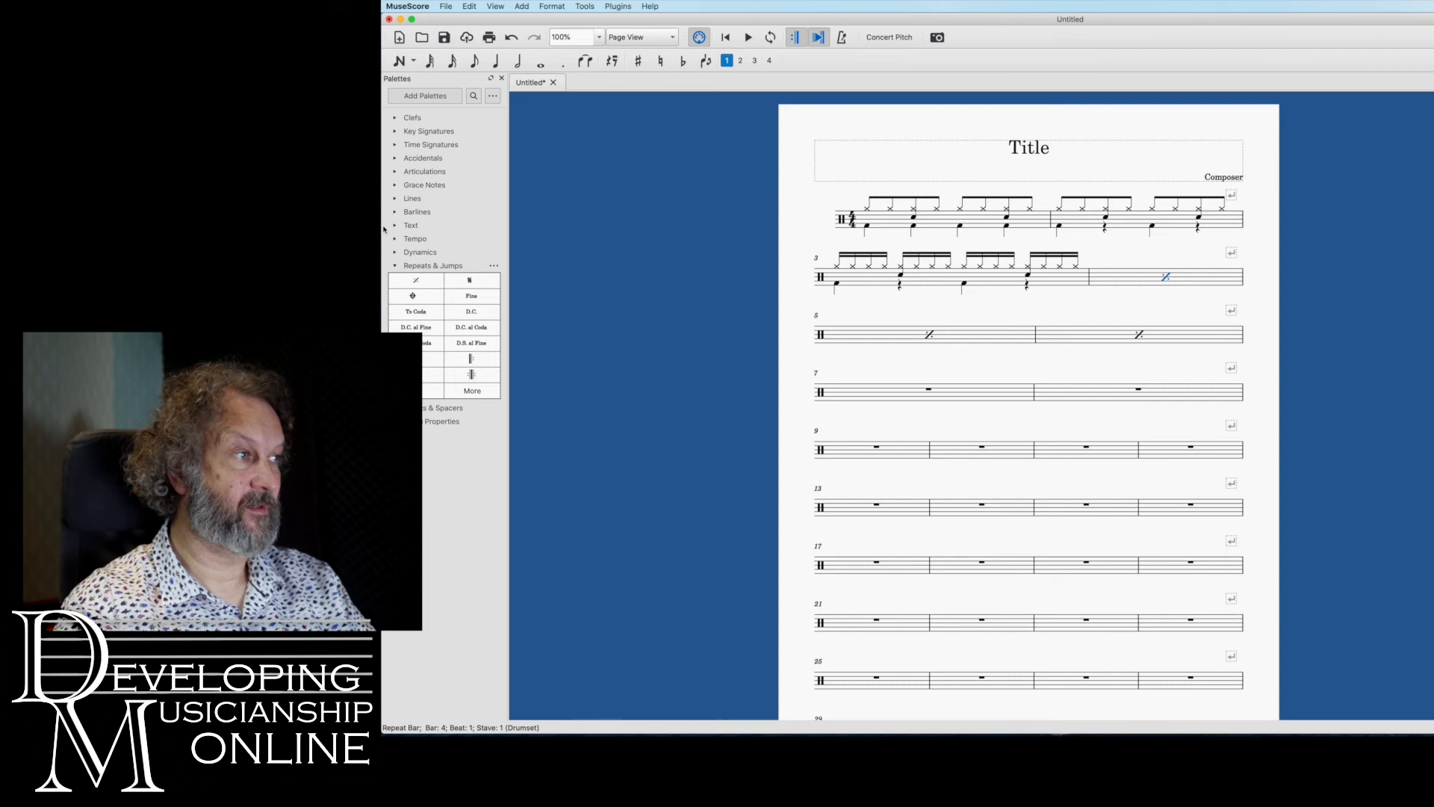
click(409, 225)
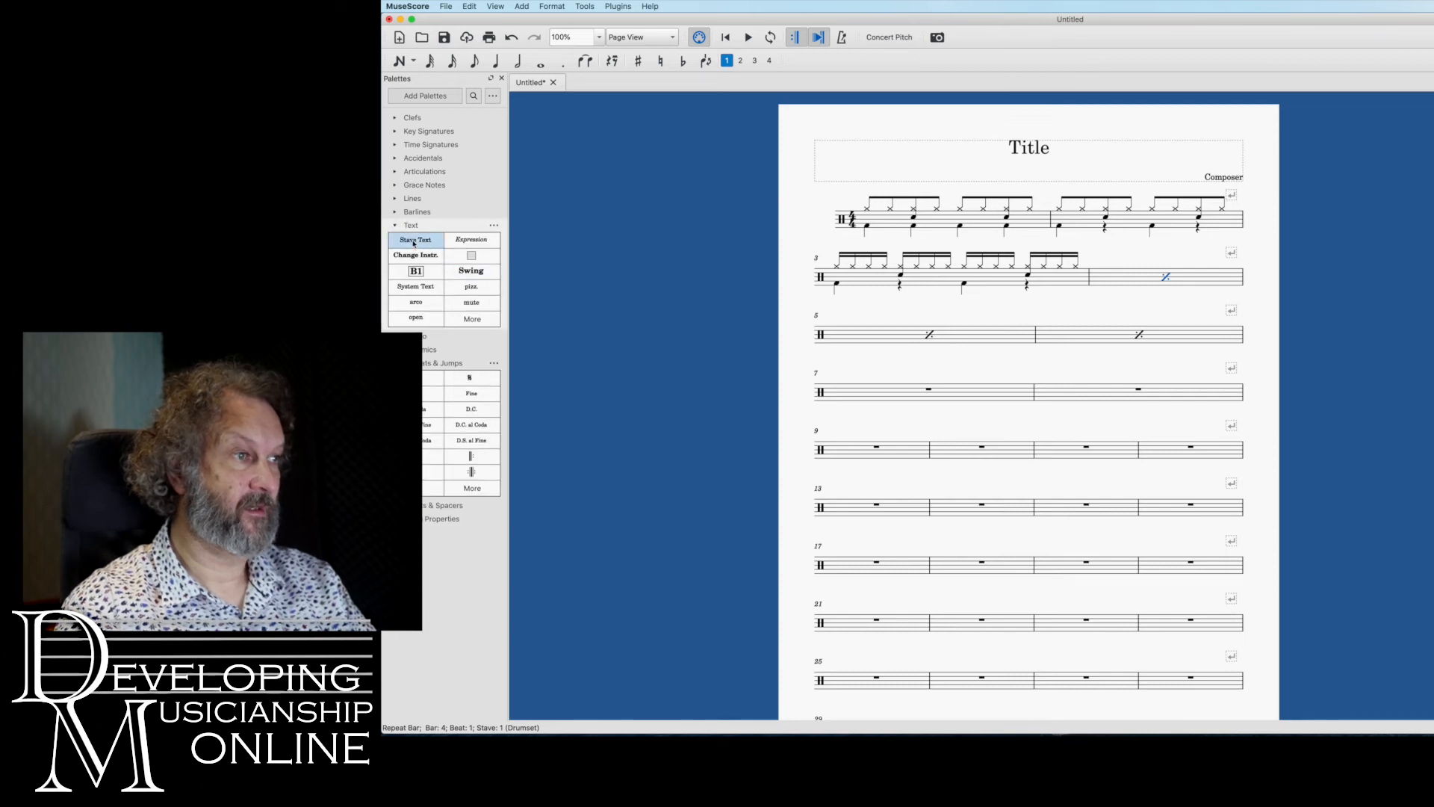
drag(414, 244, 1074, 245)
drag(1161, 260, 416, 242)
click(416, 242)
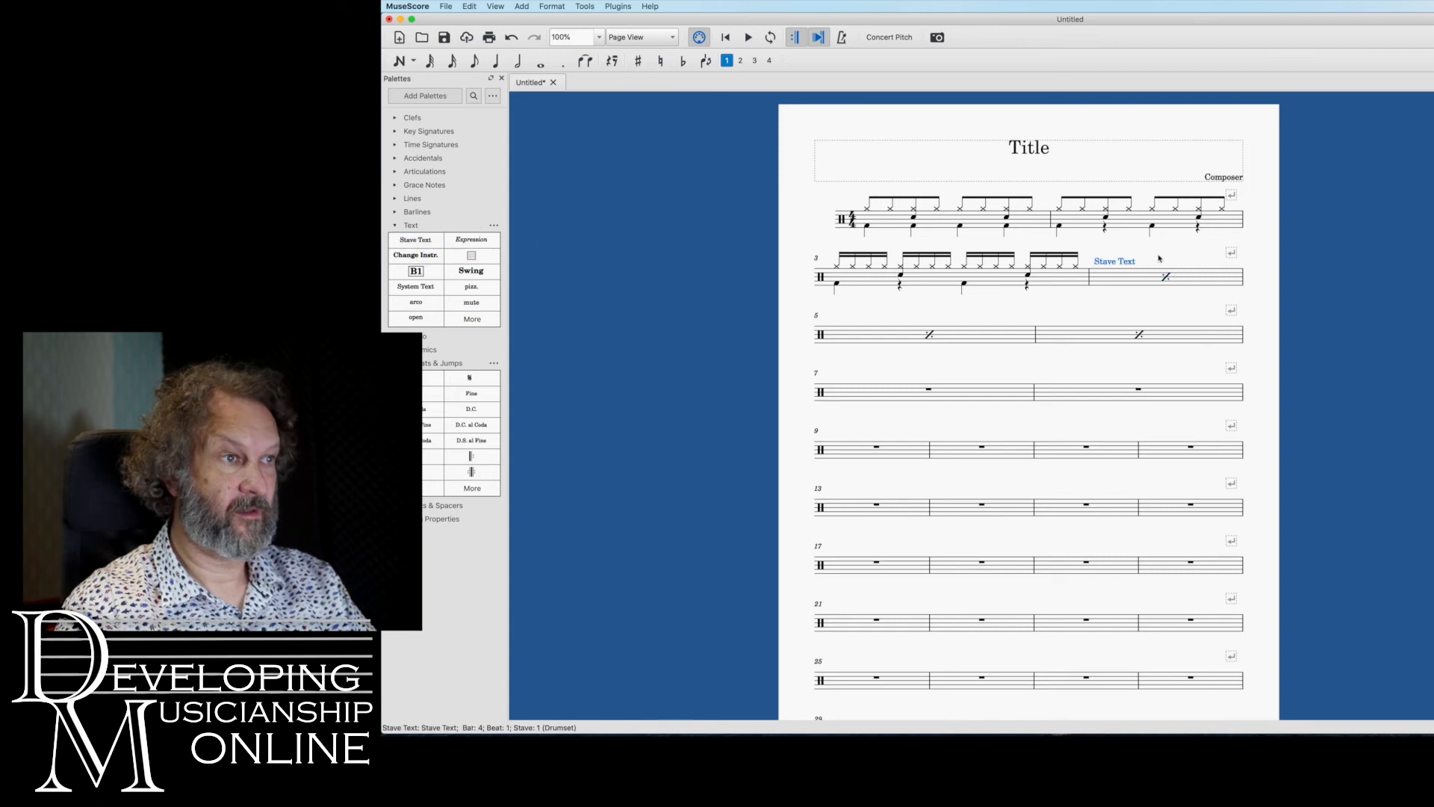
double_click(1132, 263)
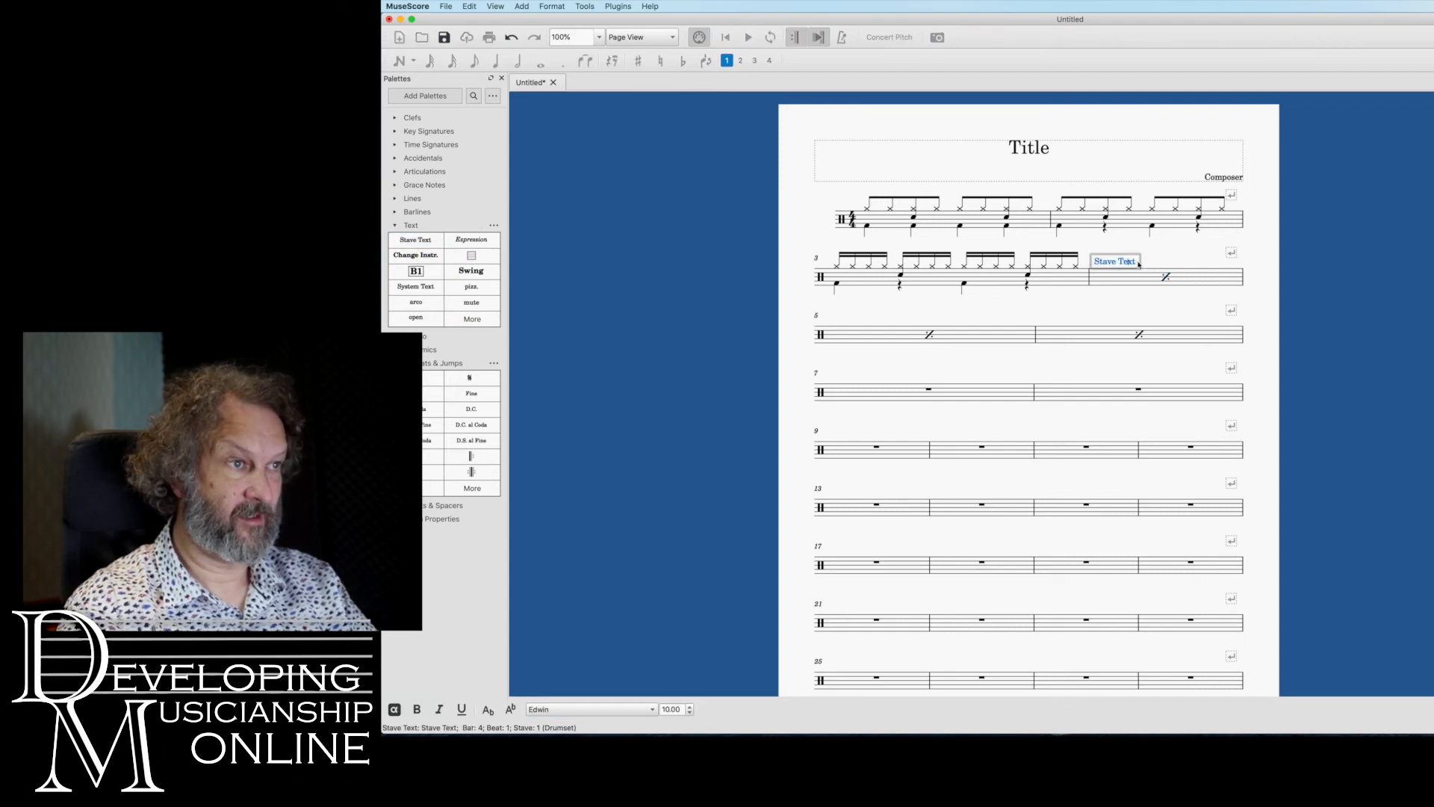
key(BackSpace)
key(BackSpace)
key(BackSpace)
key(BackSpace)
key(BackSpace)
key(BackSpace)
key(BackSpace)
key(BackSpace)
key(BackSpace)
key(BackSpace)
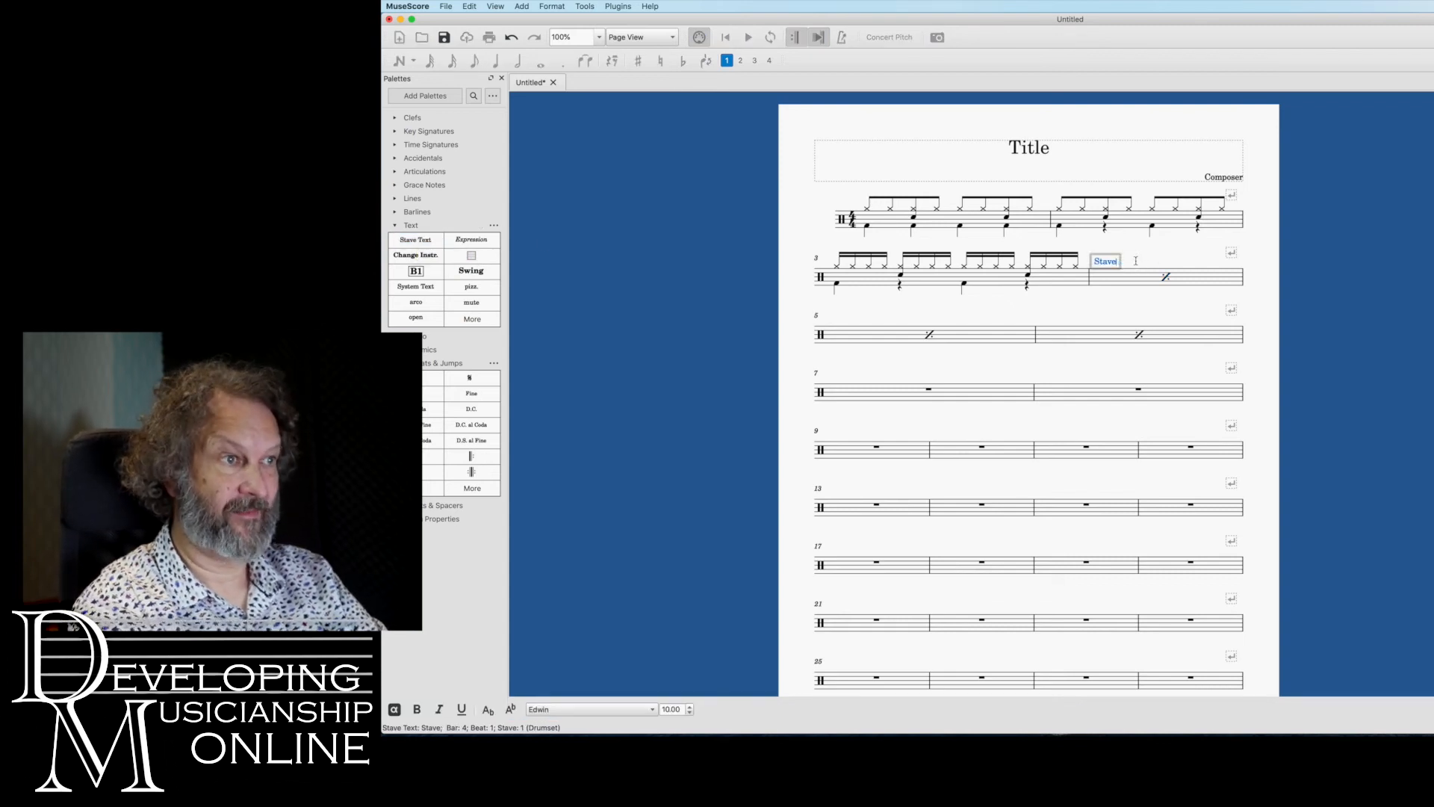
text(2)
key(Escape)
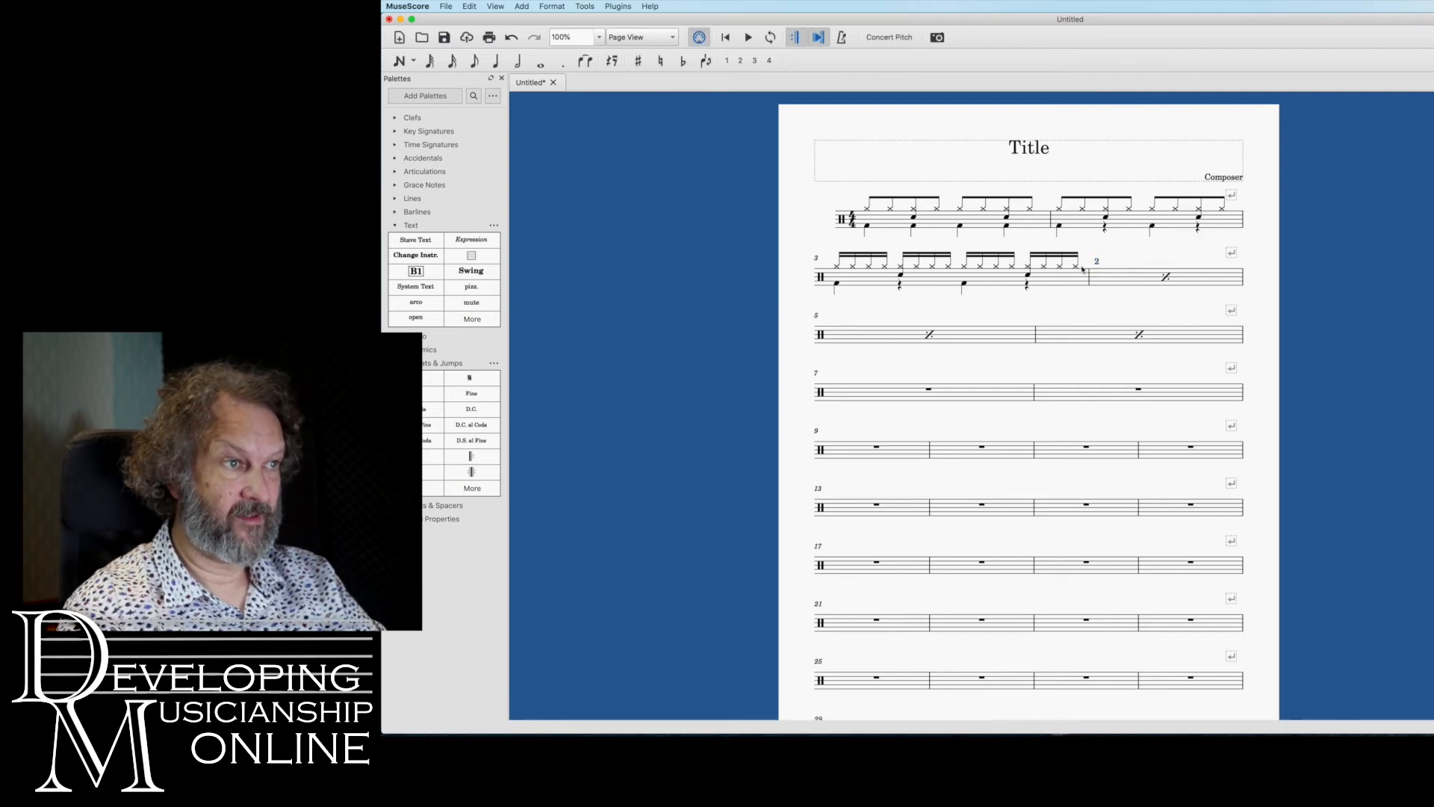
drag(1104, 261, 1175, 262)
Copy the "2" stave text to bar 5, centre it above the repeat sign and change it to "3"
key(super+c)
click(930, 336)
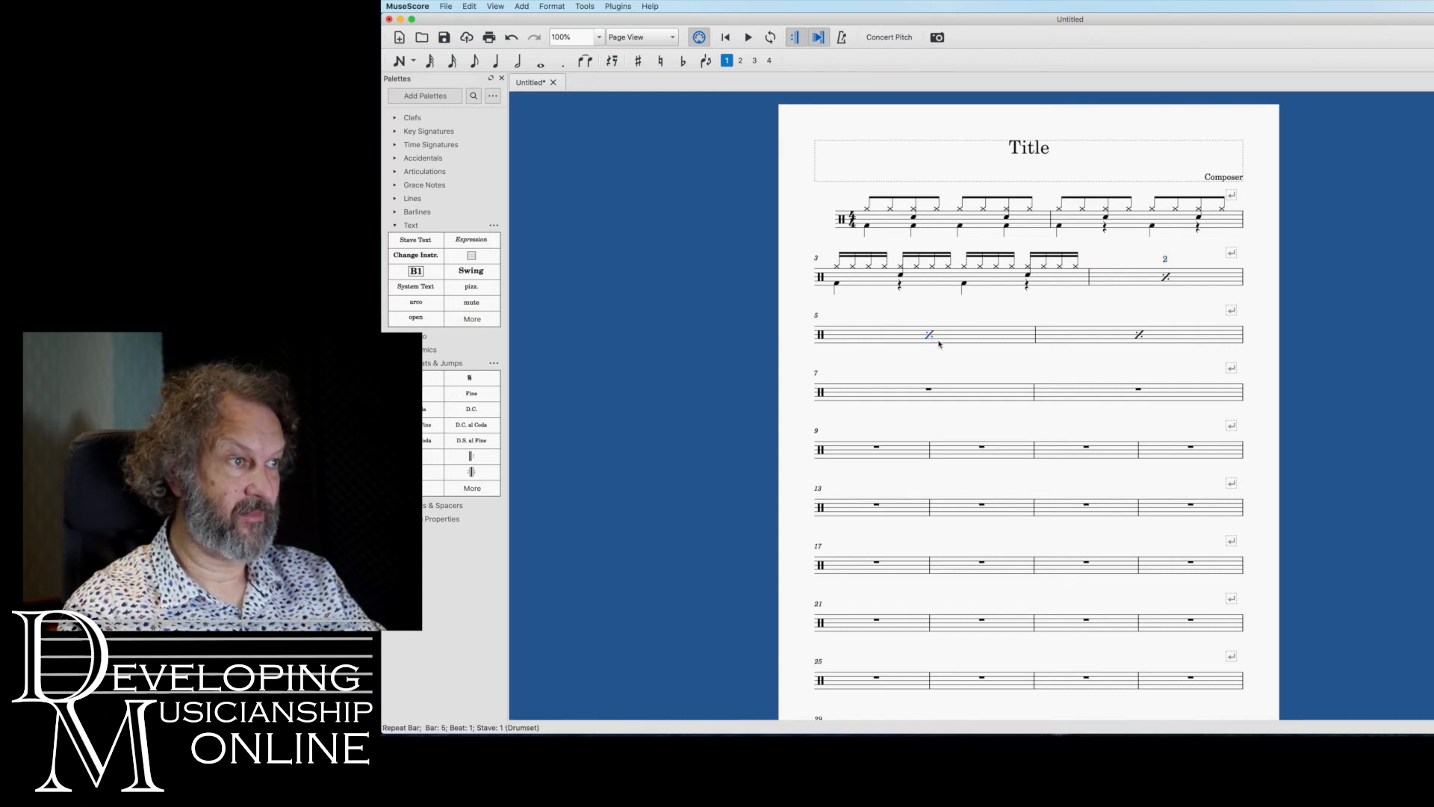
drag(905, 318, 930, 318)
text(3)
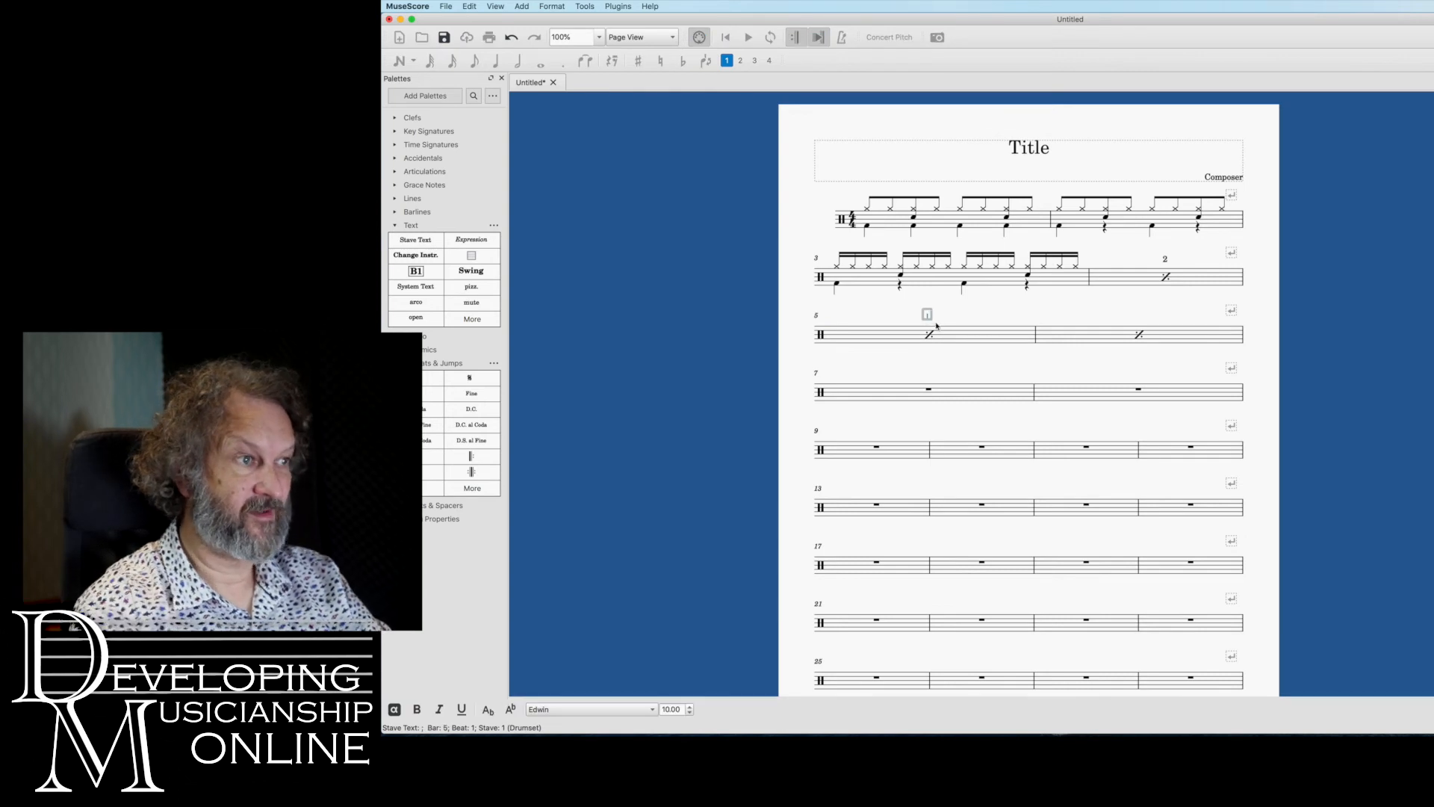
key(Escape)
Copy the "3" stave text to the repeat sign in bar 6 and change it to "4"
click(930, 317)
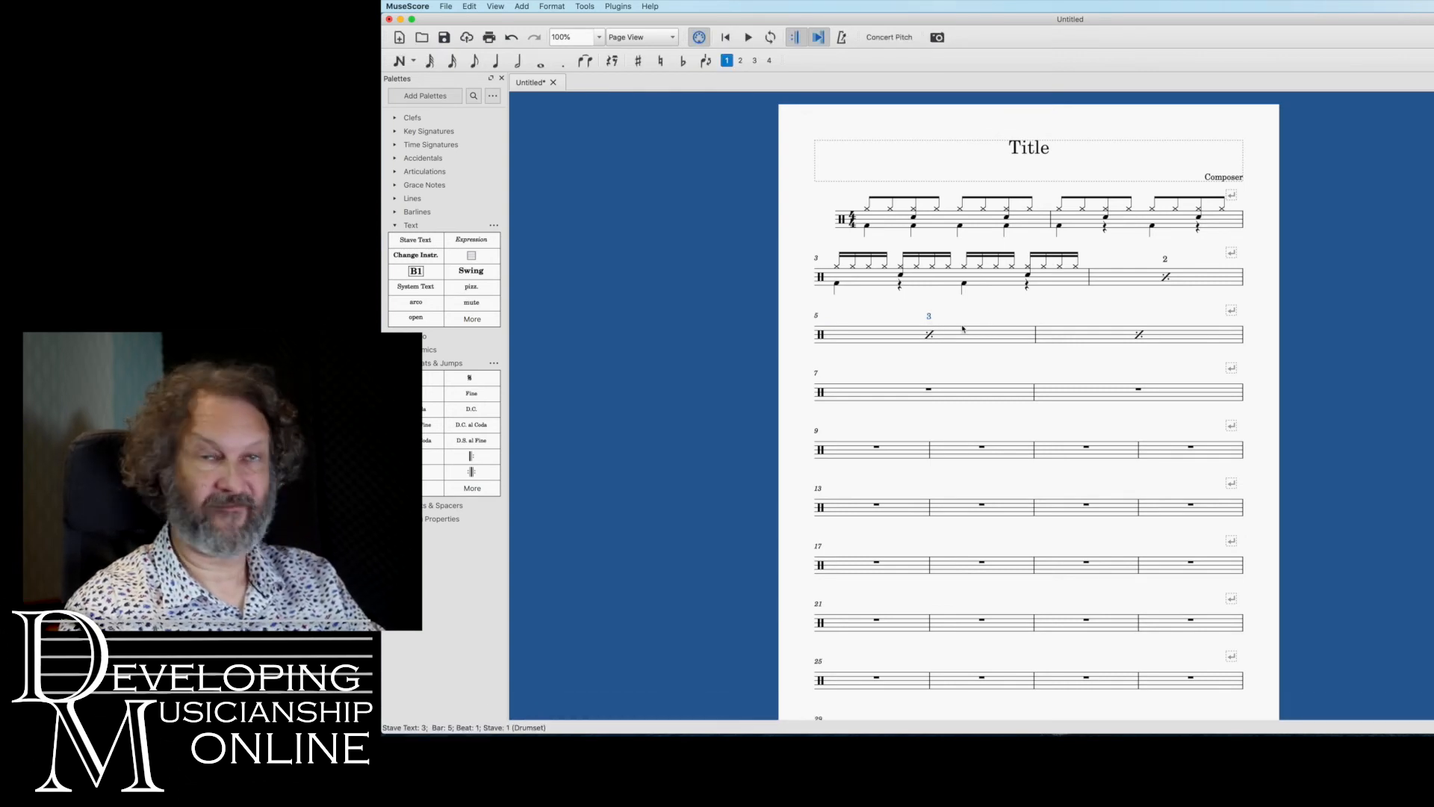
key(super+c)
click(1139, 334)
key(super+v)
double_click(1136, 317)
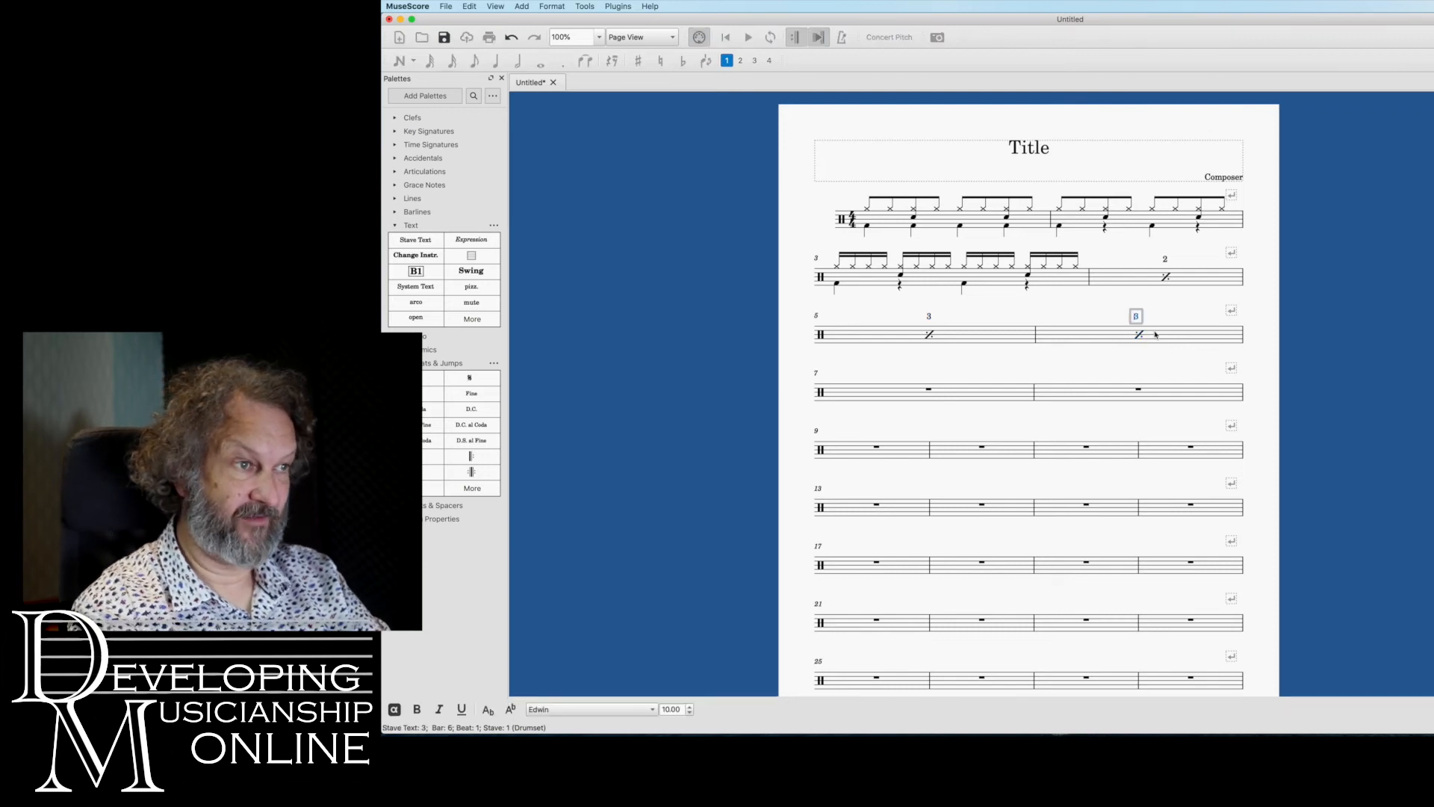
click(1169, 359)
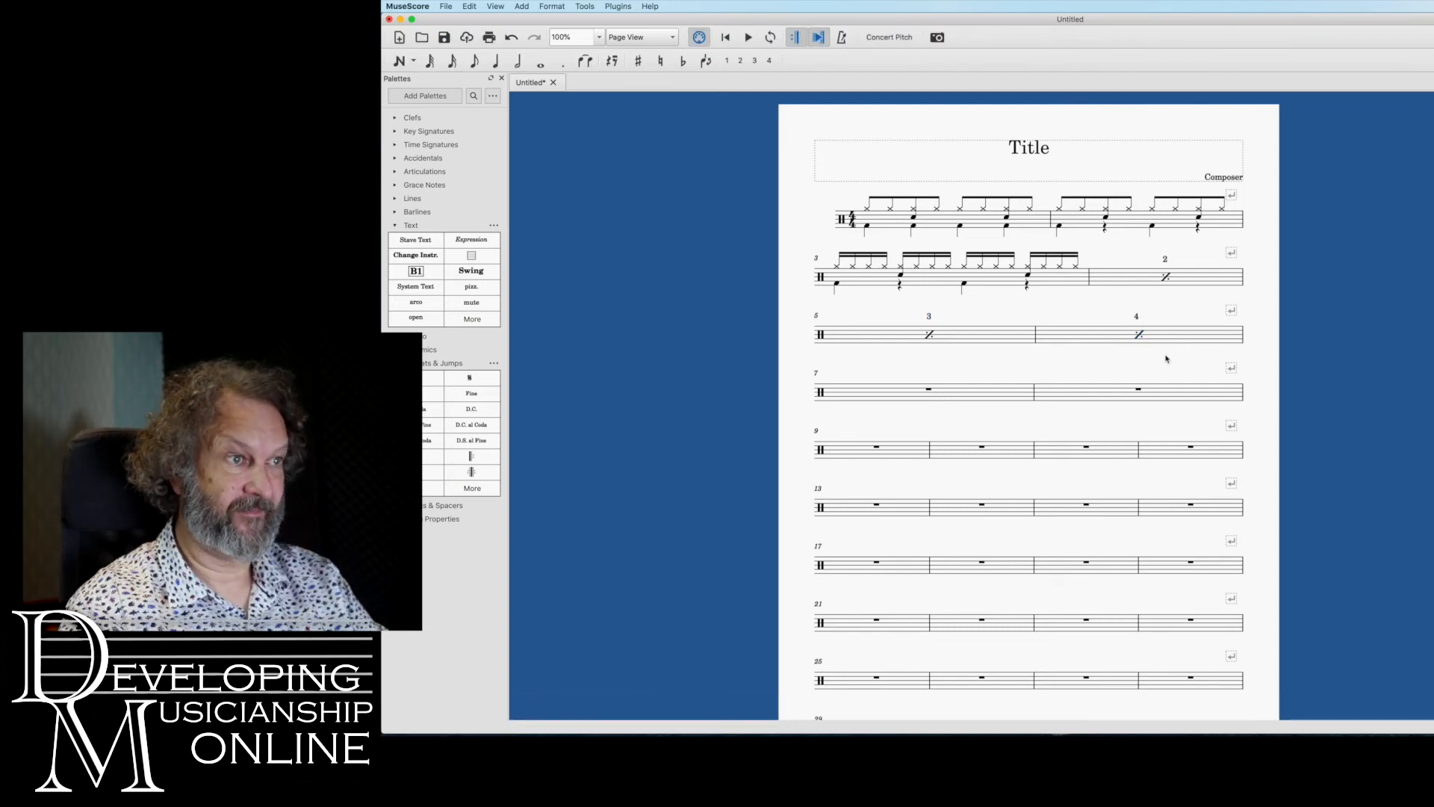
click(1244, 338)
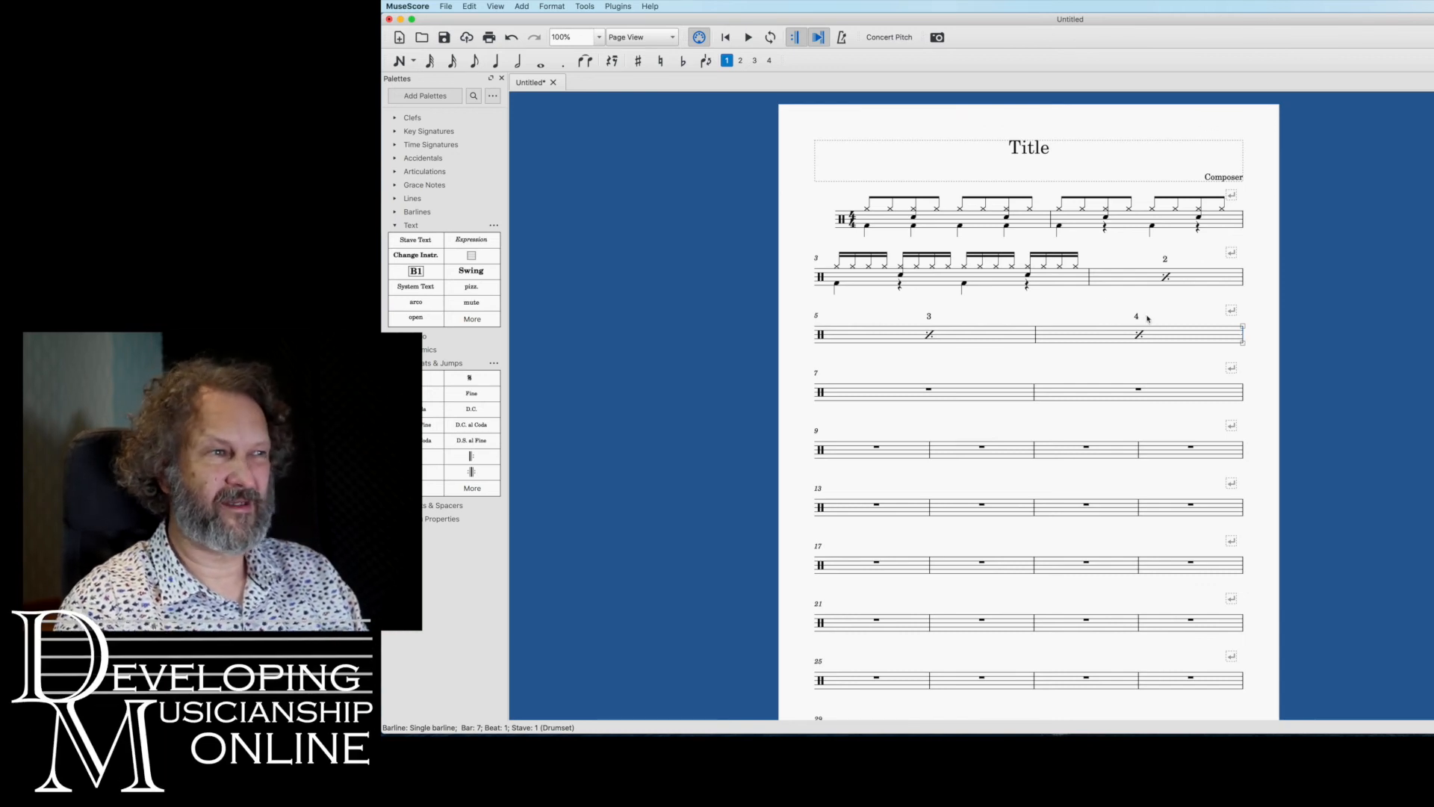
Move the snare notes on beats 2 and 4 of bar 3 to voice 2 and make them crotchets
click(900, 275)
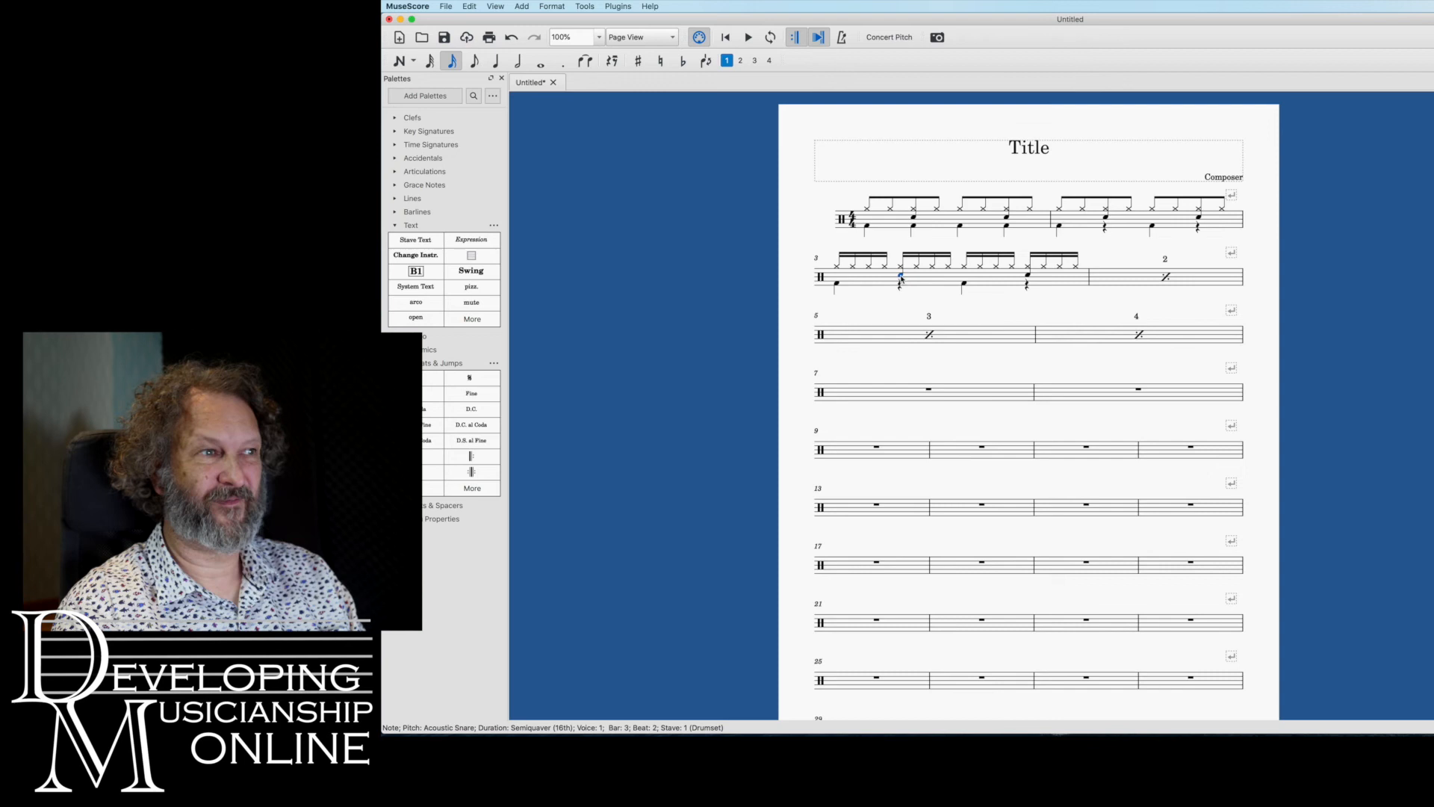
click(740, 61)
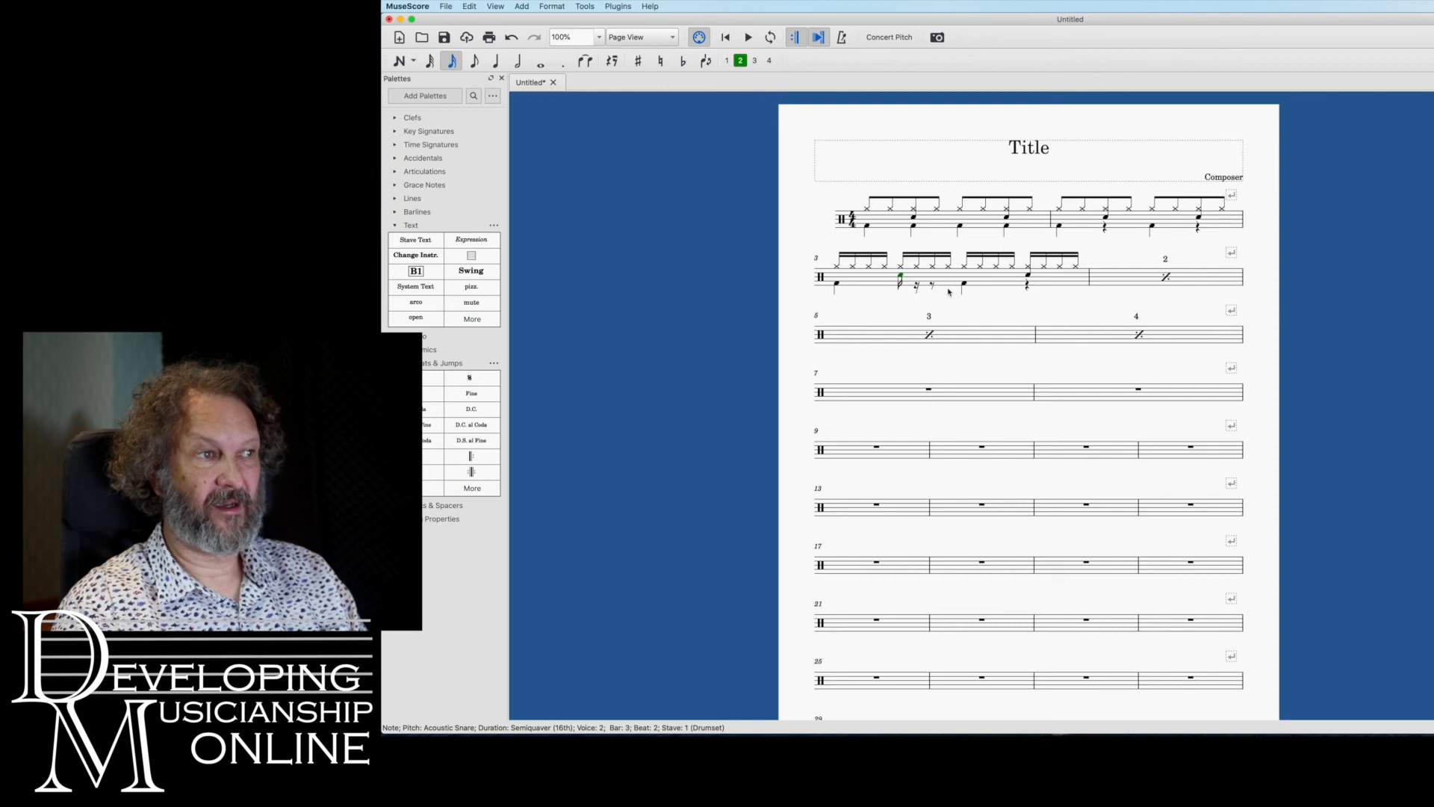
click(496, 61)
click(1028, 277)
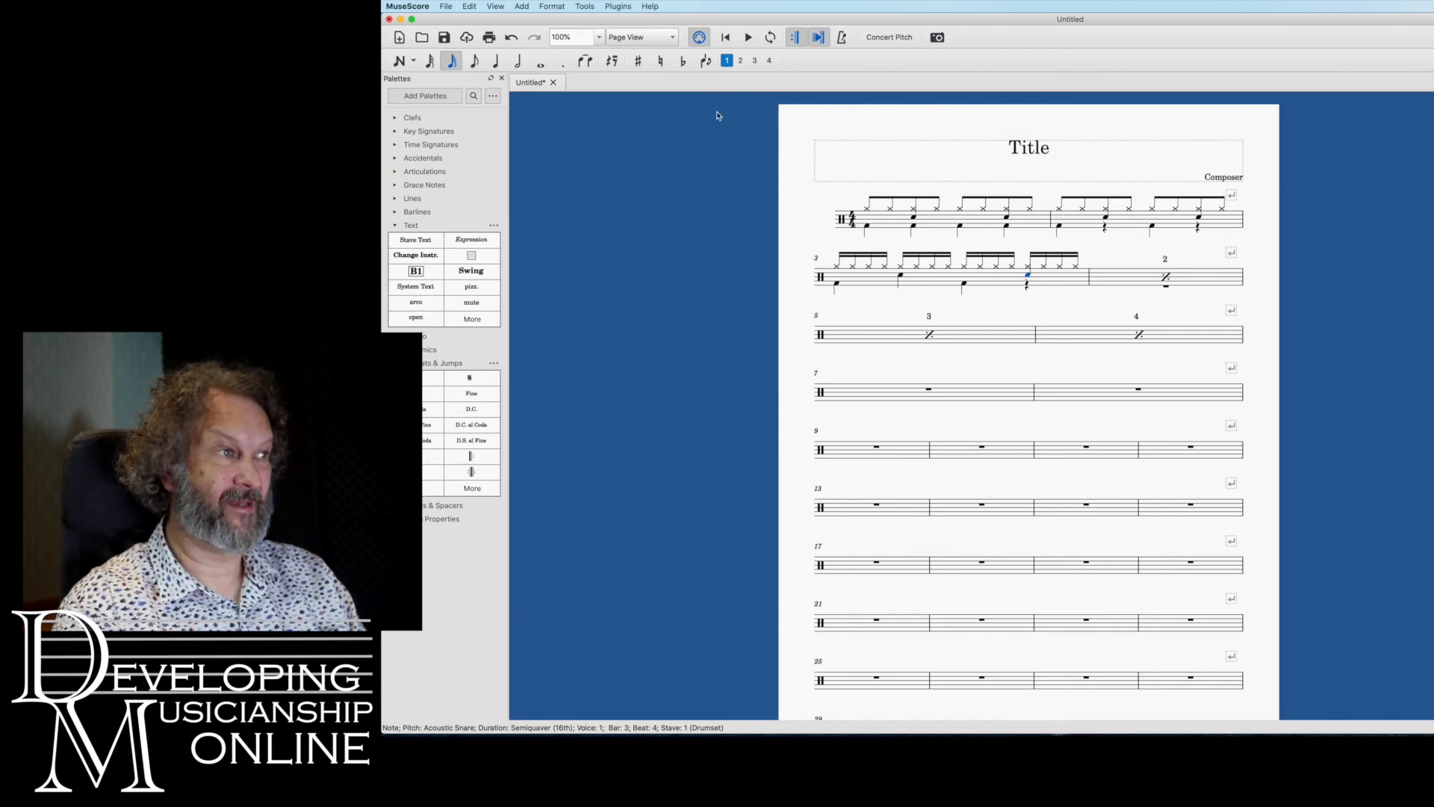
click(740, 62)
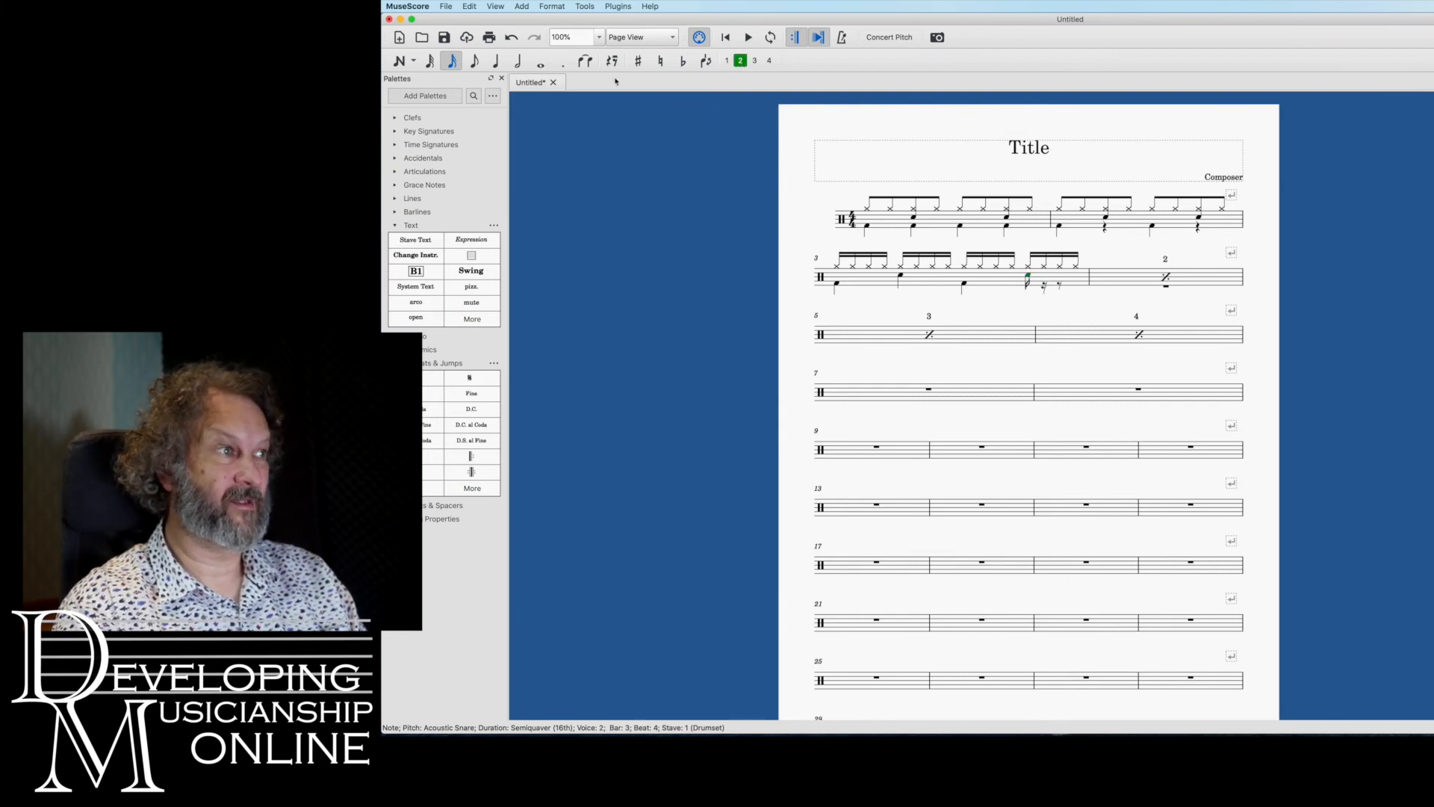
click(496, 63)
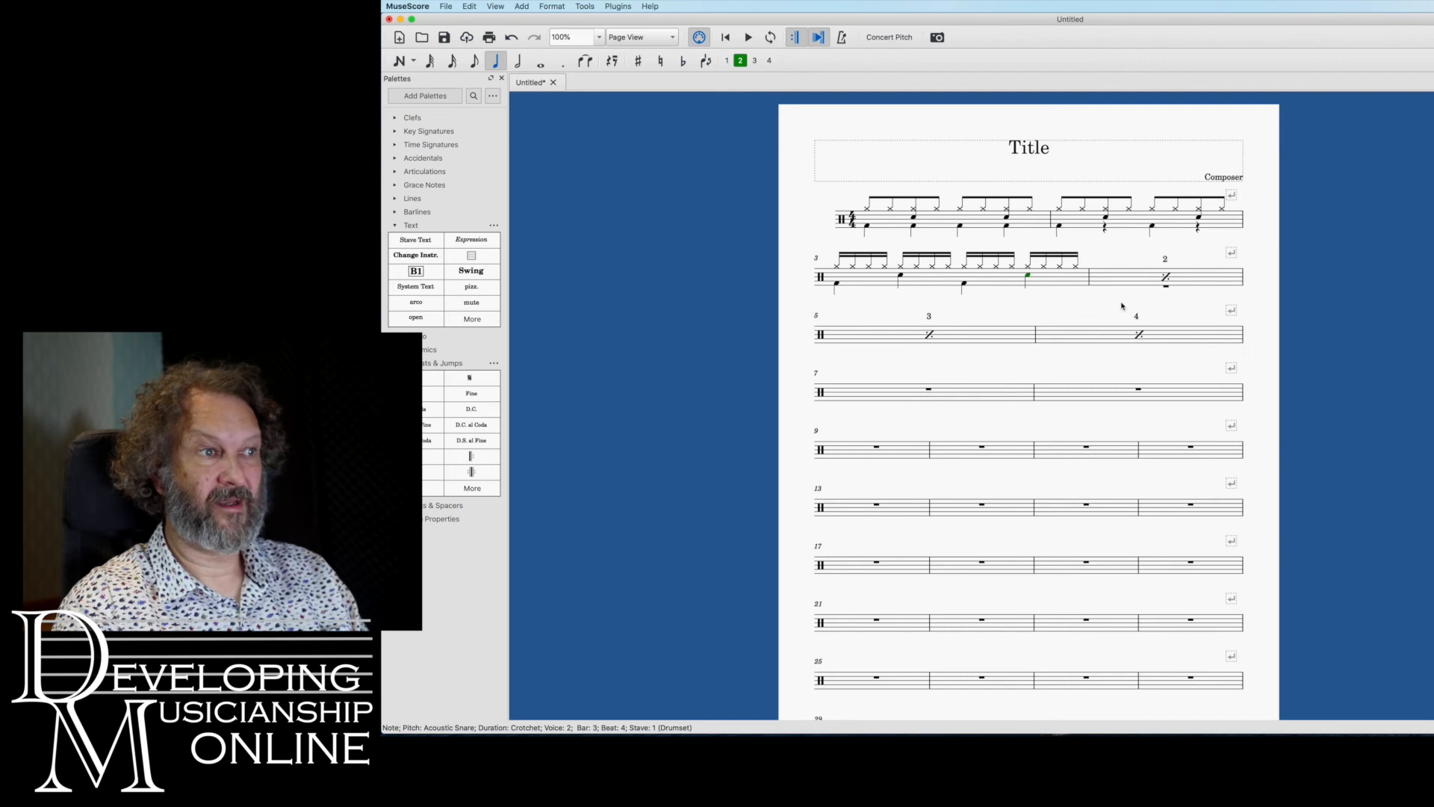